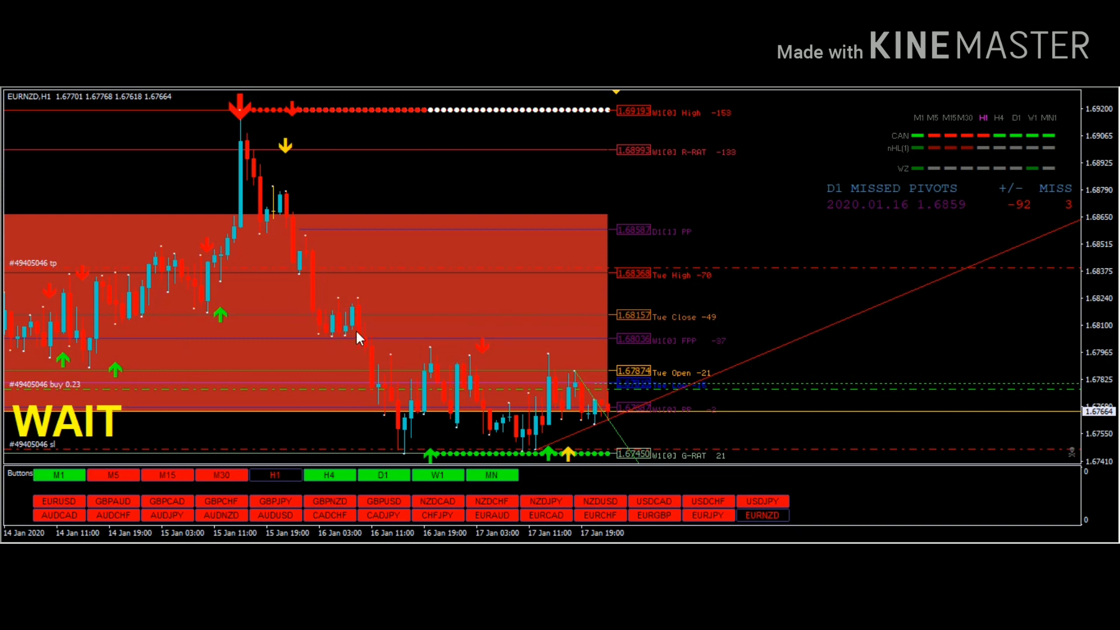
# Step: Review EURNZD price action on the H1, H4, daily and weekly timeframes
pyautogui.moveTo(191, 330); pyautogui.dragTo(419, 363)
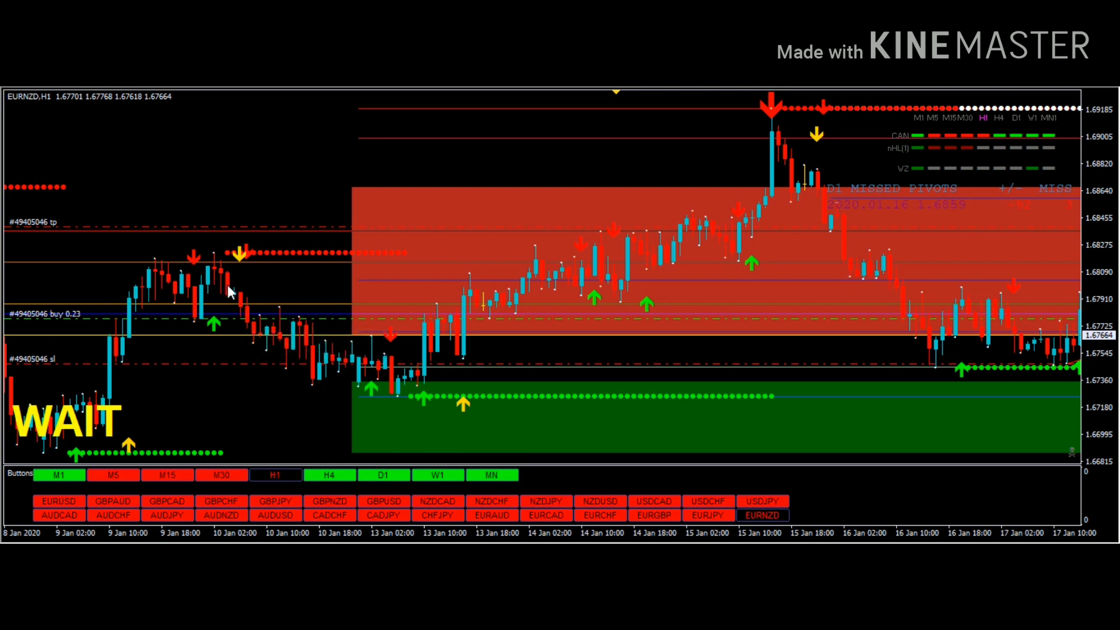
pyautogui.moveTo(491, 344); pyautogui.dragTo(298, 315)
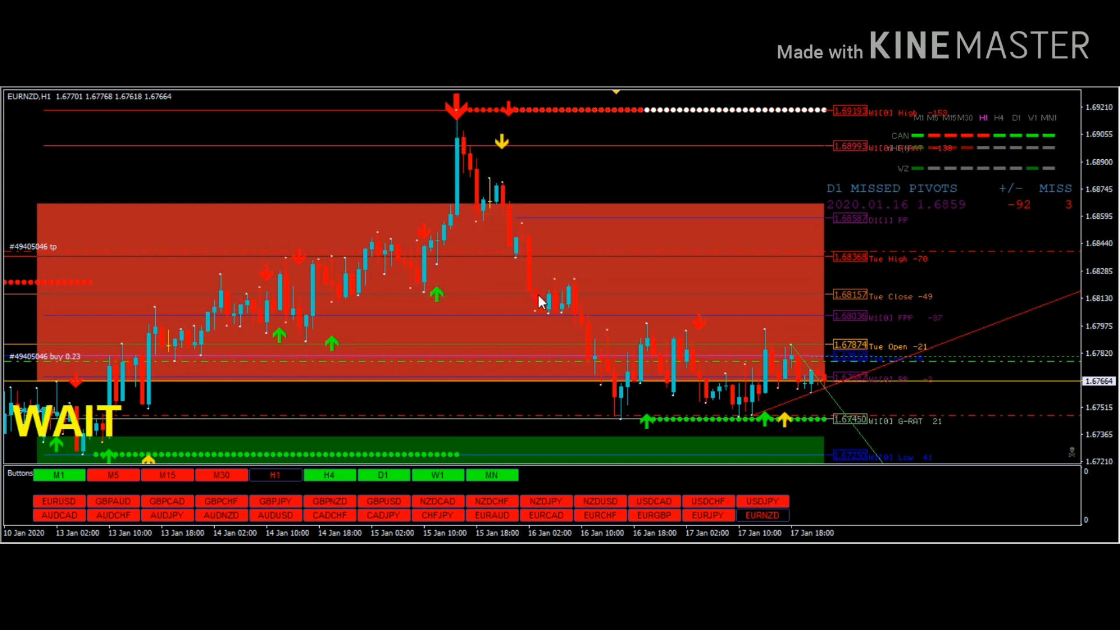
pyautogui.moveTo(576, 314)
pyautogui.moveTo(617, 345)
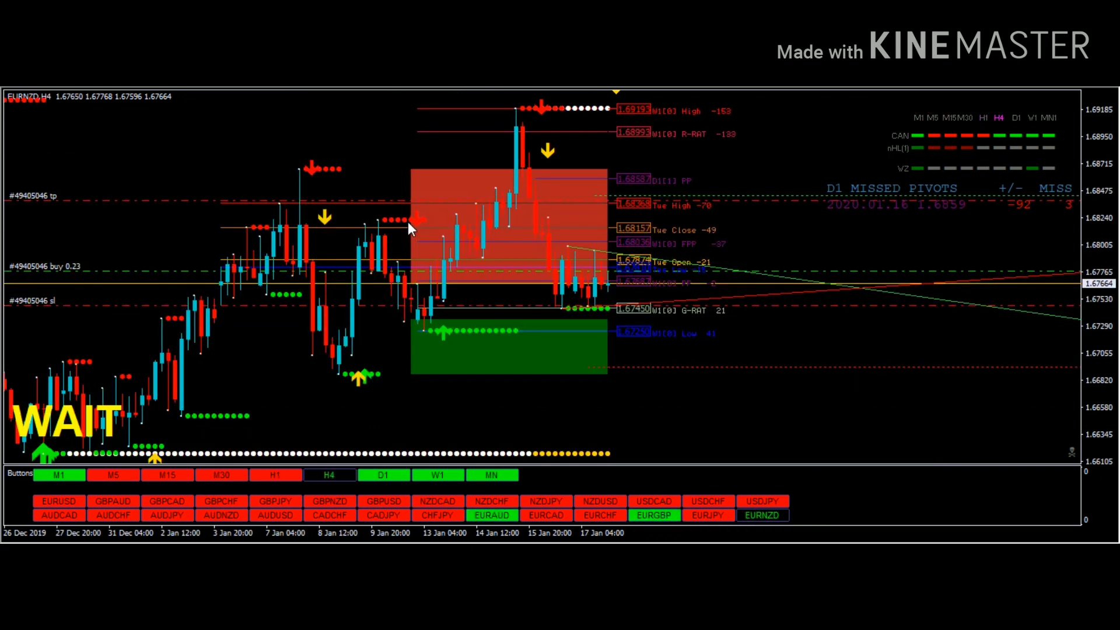
pyautogui.moveTo(450, 268)
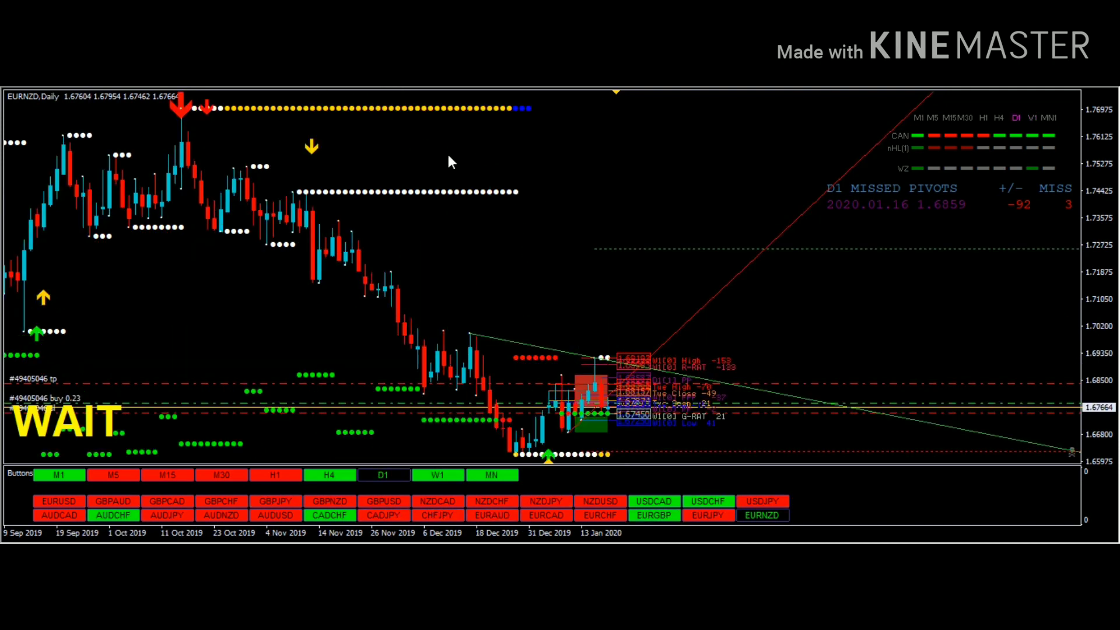
pyautogui.click(423, 90)
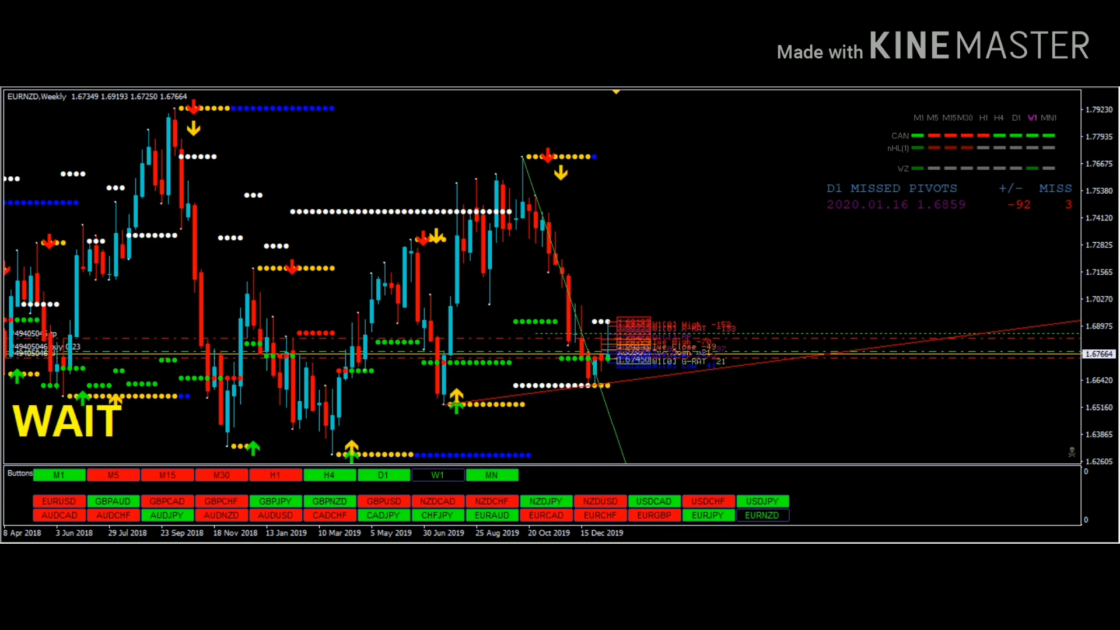
# Step: Switch the EURNZD chart to M30 and examine the price swings between 10 and 17 January 2020
pyautogui.click(369, 89)
pyautogui.hscroll(-15, 414, 272)
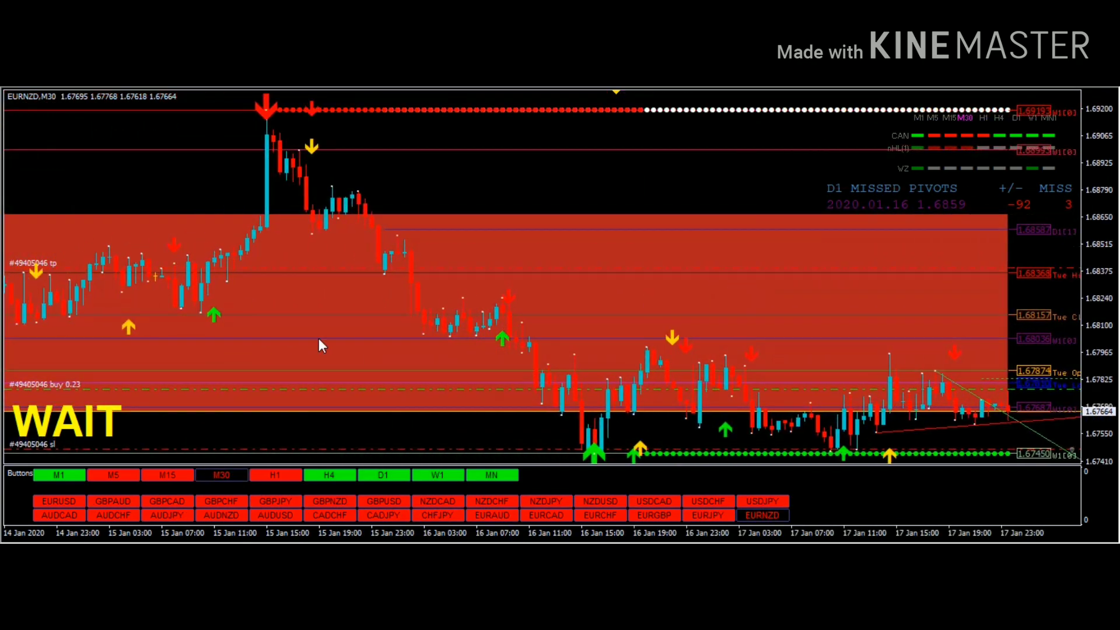
pyautogui.moveTo(239, 364); pyautogui.dragTo(5, 274)
pyautogui.moveTo(493, 301); pyautogui.dragTo(989, 225)
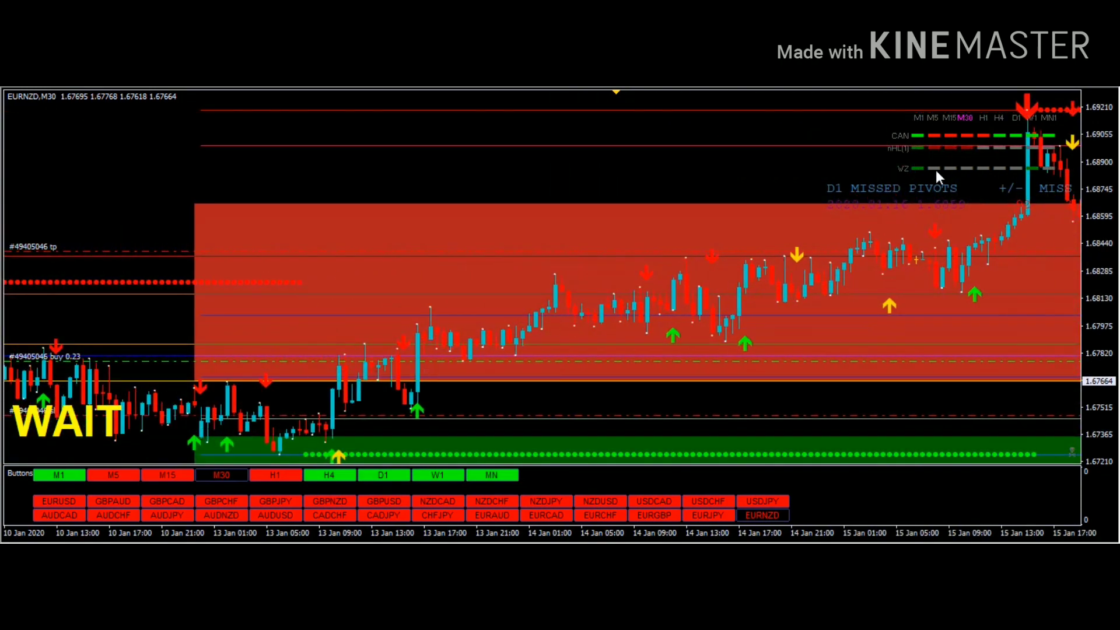
pyautogui.scroll(-5, 729, 289)
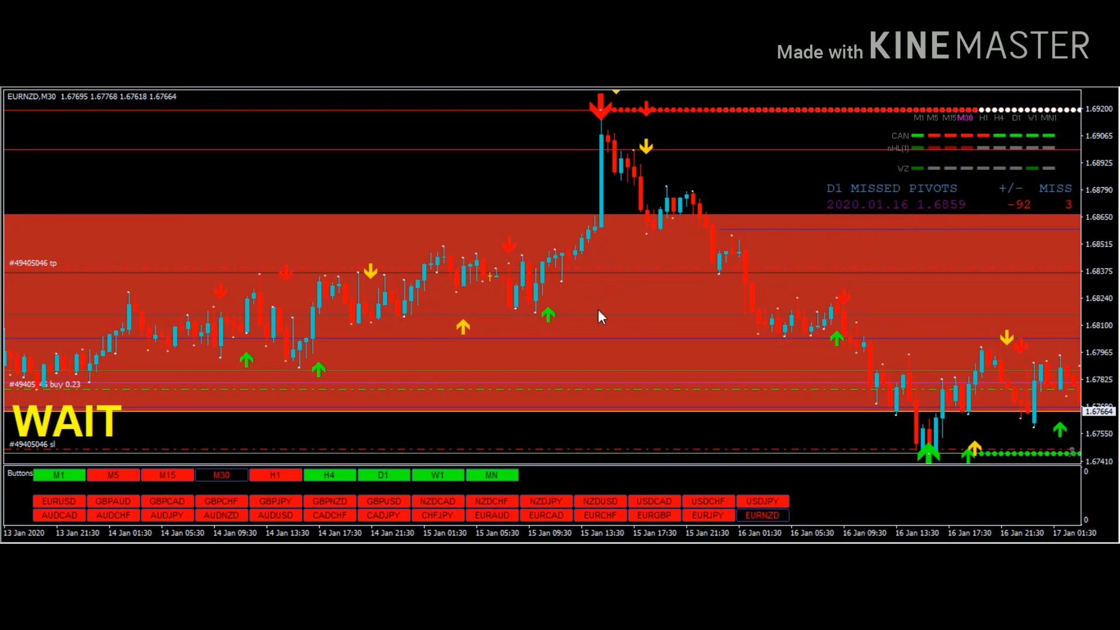
pyautogui.moveTo(637, 186); pyautogui.dragTo(375, 138)
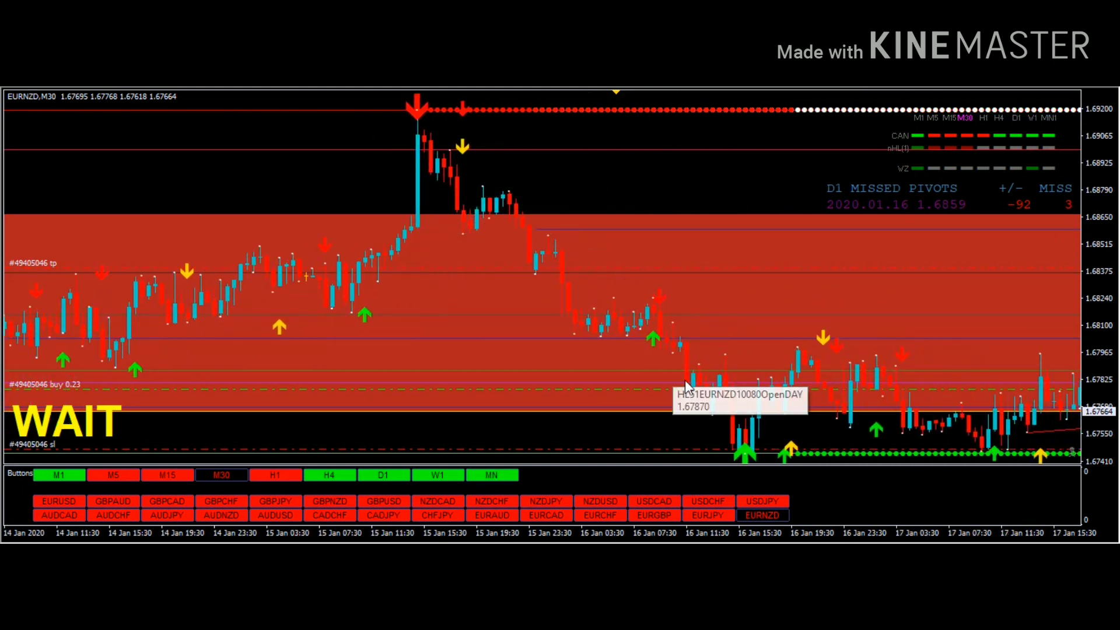
pyautogui.moveTo(671, 388); pyautogui.dragTo(512, 450)
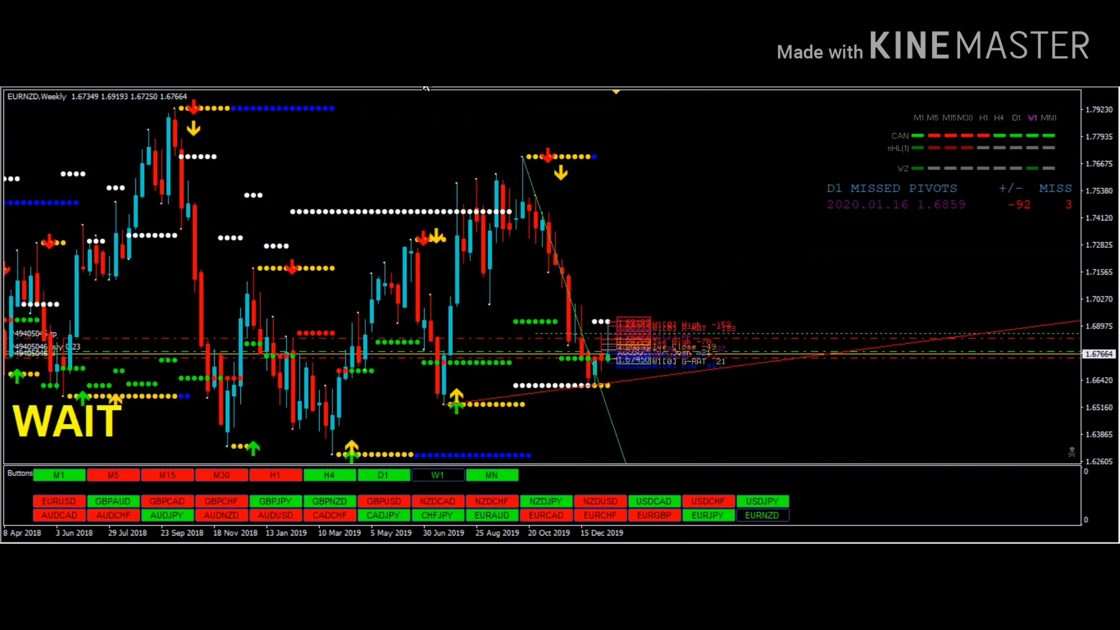
# Step: Examine the older price history on the EURNZD weekly chart, back to 2017
pyautogui.scroll(-10, 585, 218)
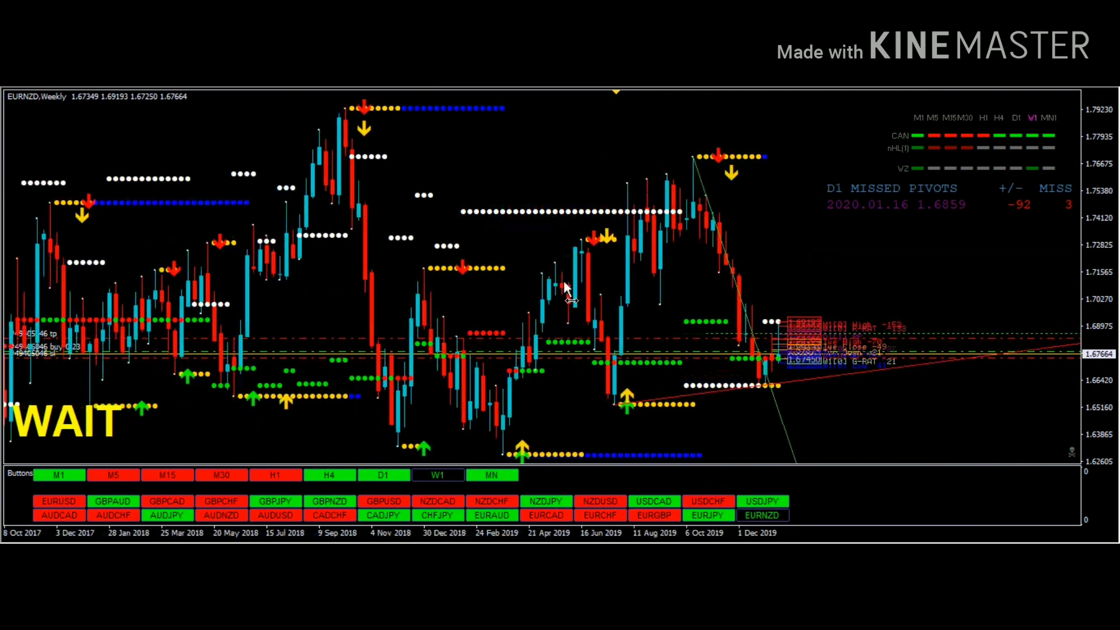
pyautogui.moveTo(390, 456); pyautogui.dragTo(974, 380)
pyautogui.scroll(15, 509, 344)
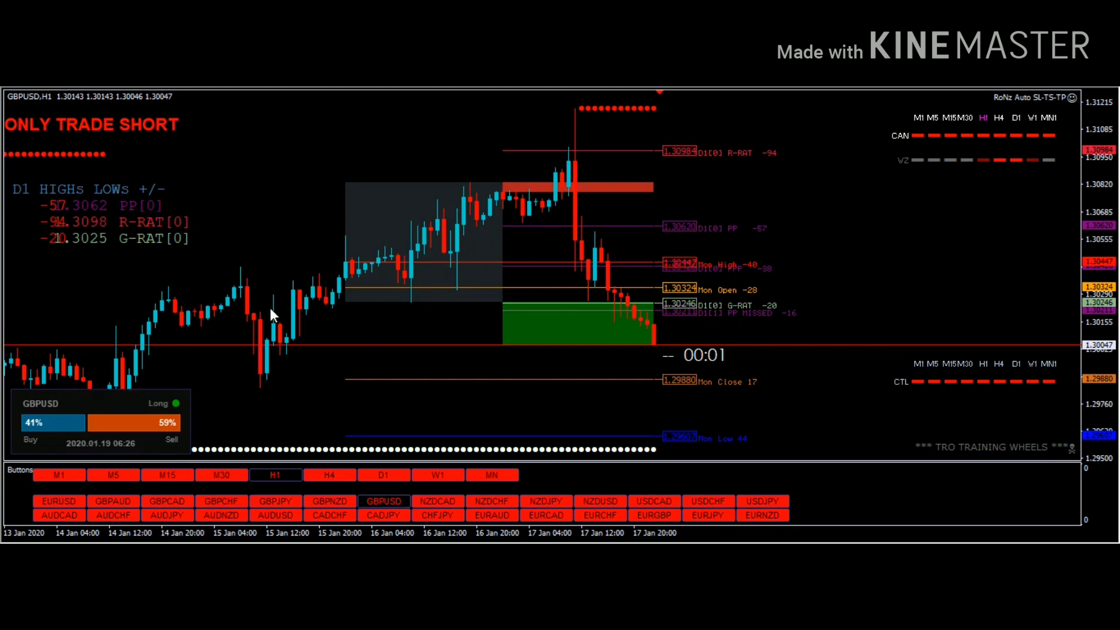
# Step: Switch the GBPUSD H1 chart to the USDJPY pair
pyautogui.rightClick(118, 442)
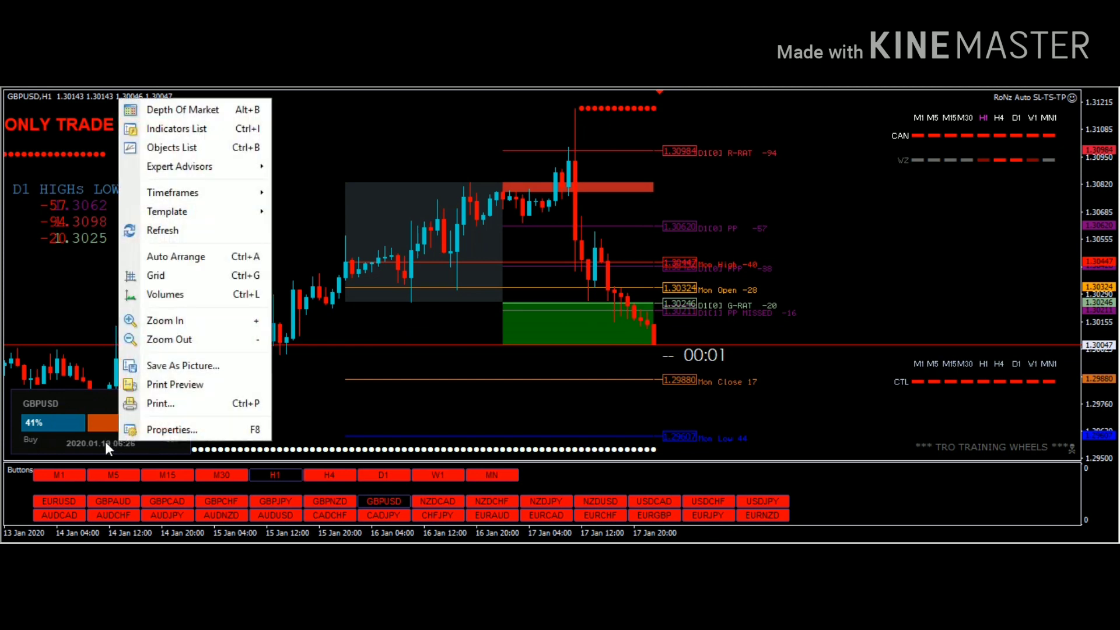
pyautogui.click(103, 440)
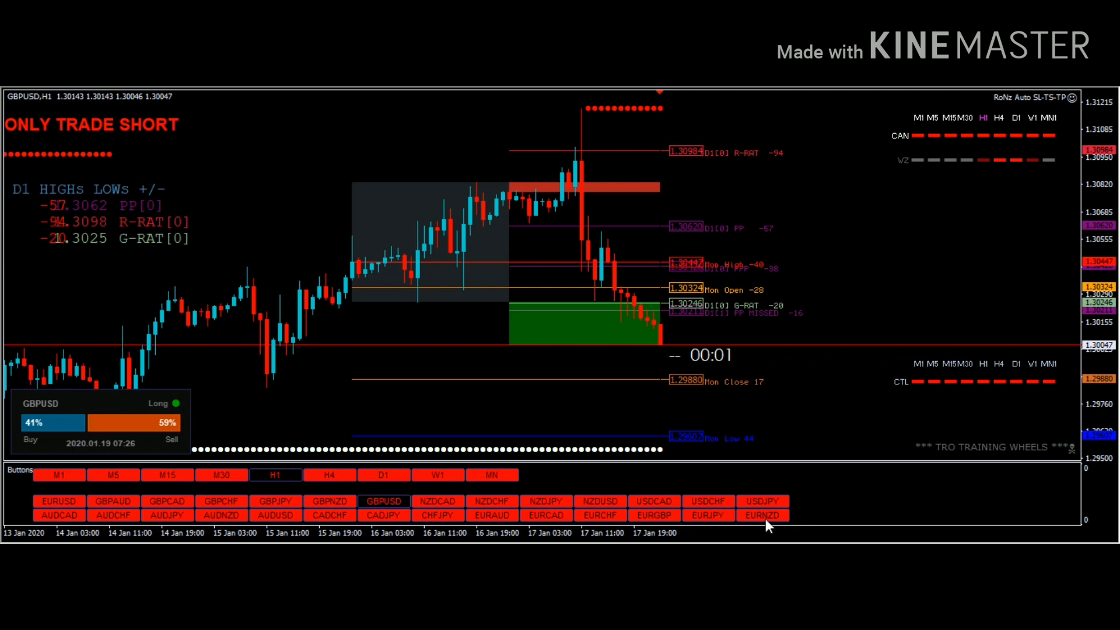
pyautogui.click(760, 501)
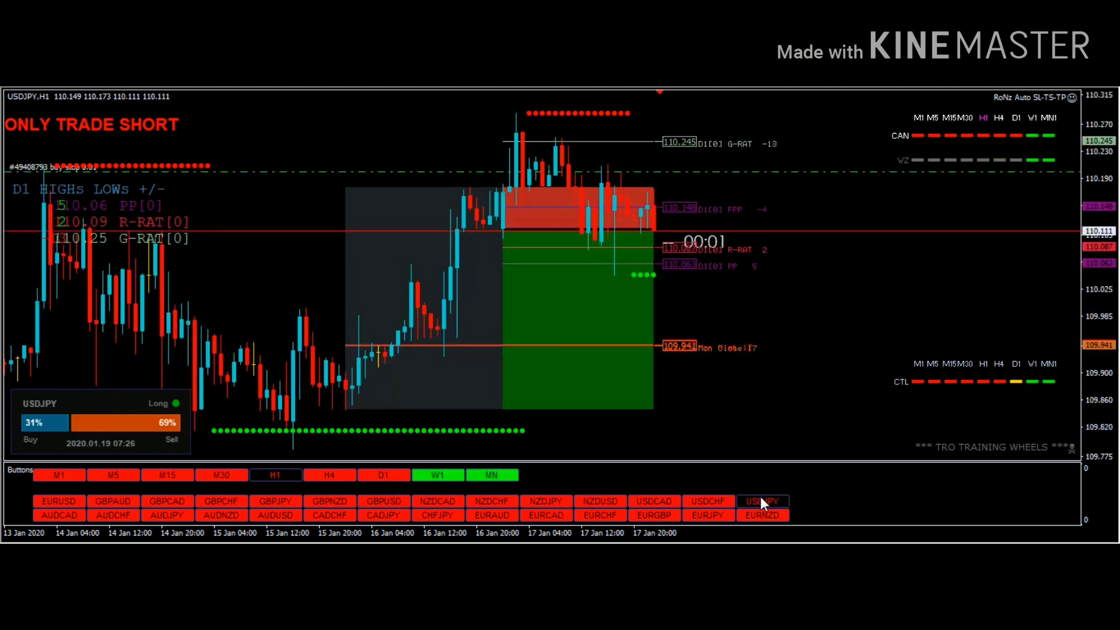
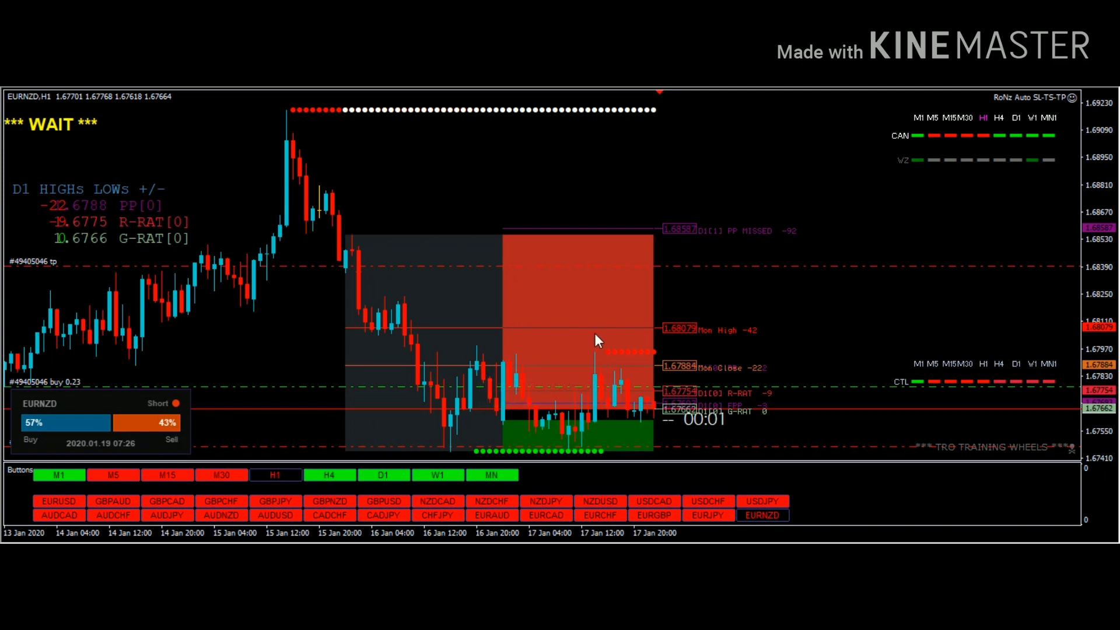
# Step: Switch the EURNZD chart to the weekly timeframe and apply the Default template
pyautogui.moveTo(1100, 180)
pyautogui.mouseDown()
pyautogui.moveTo(1087, 320)
pyautogui.moveTo(1092, 442)
pyautogui.moveTo(1086, 193)
pyautogui.mouseUp()
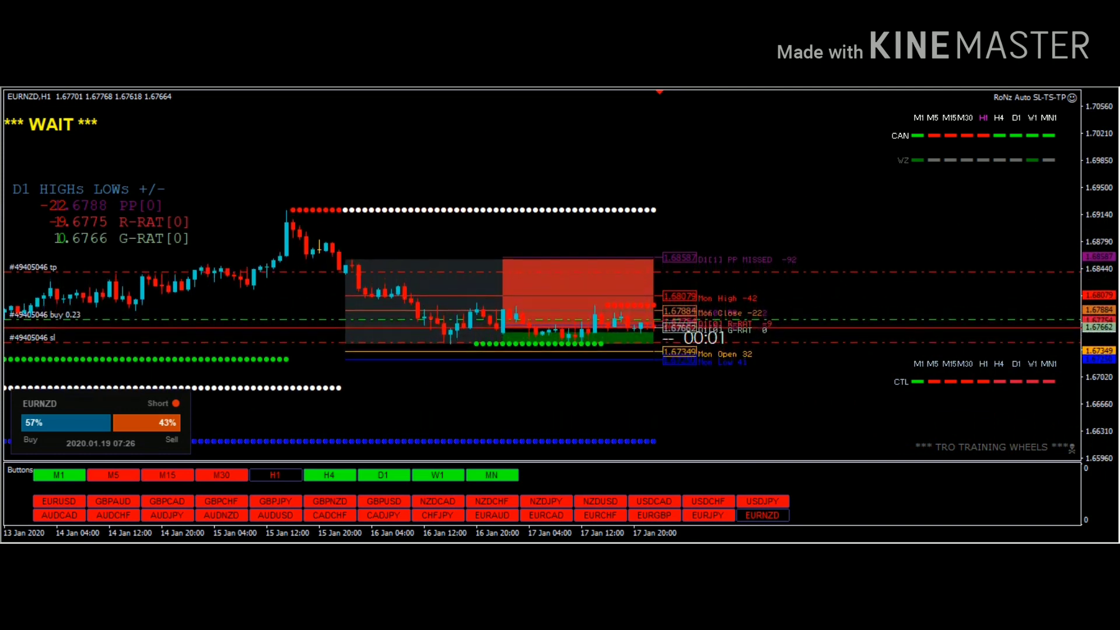
pyautogui.press('w')
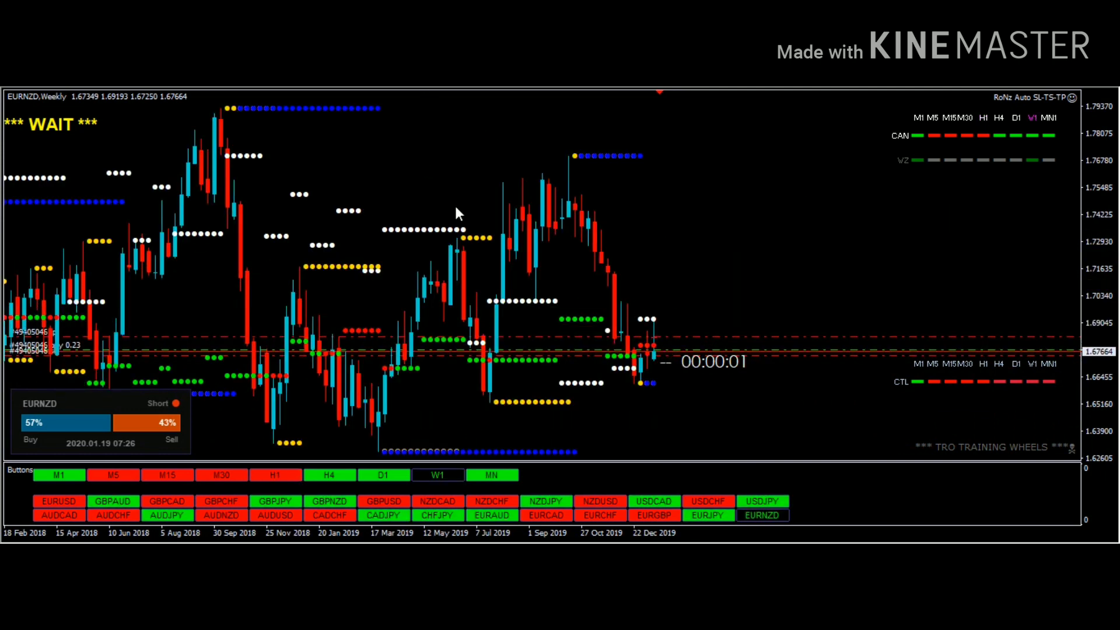
pyautogui.rightClick(490, 289)
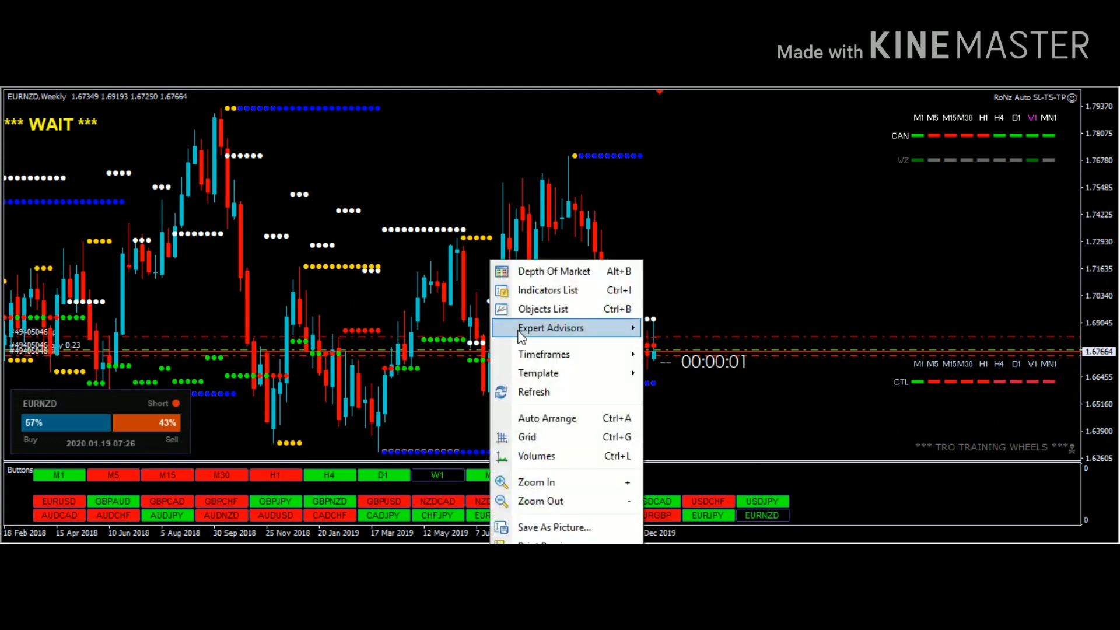
pyautogui.moveTo(561, 372)
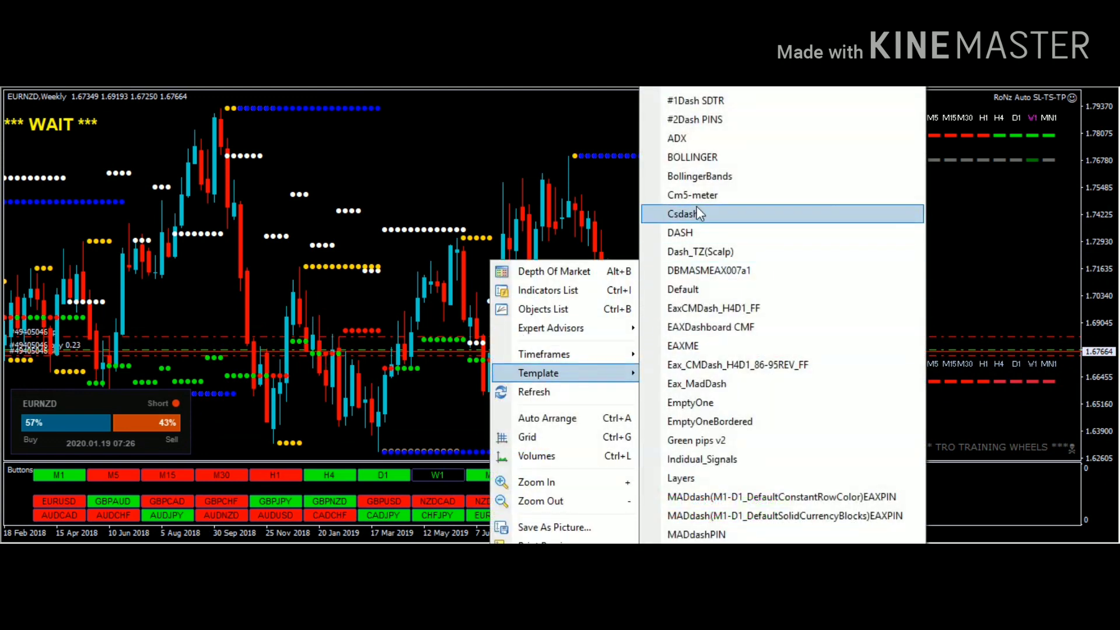
pyautogui.click(694, 290)
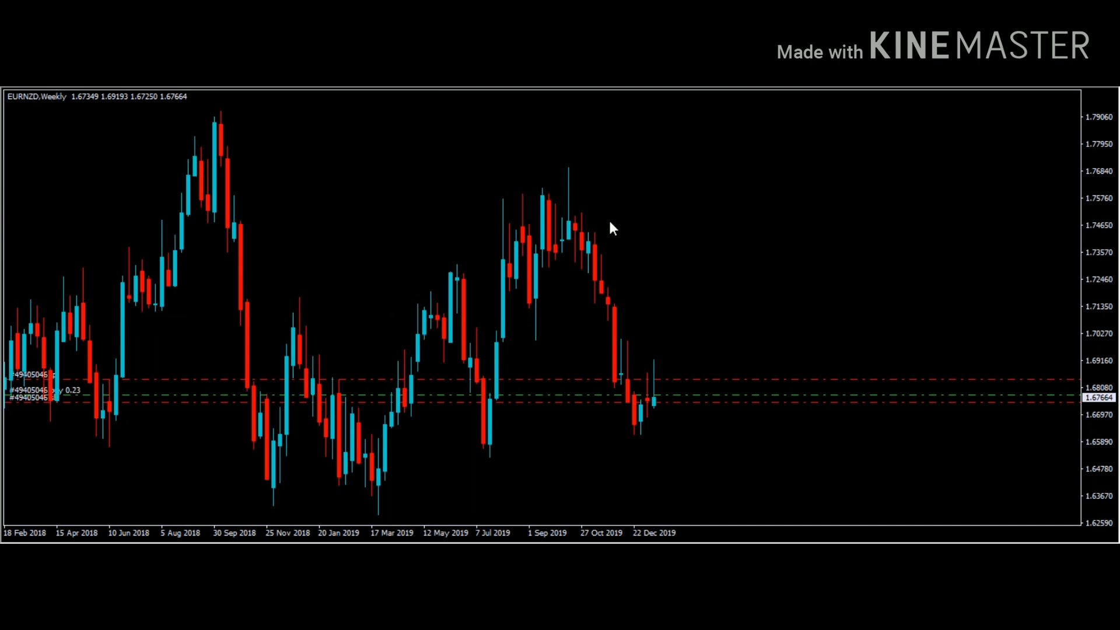
# Step: Draw horizontal price lines at 1.64858, 1.64061 and 1.66086 on the EURNZD weekly chart
pyautogui.press('+')
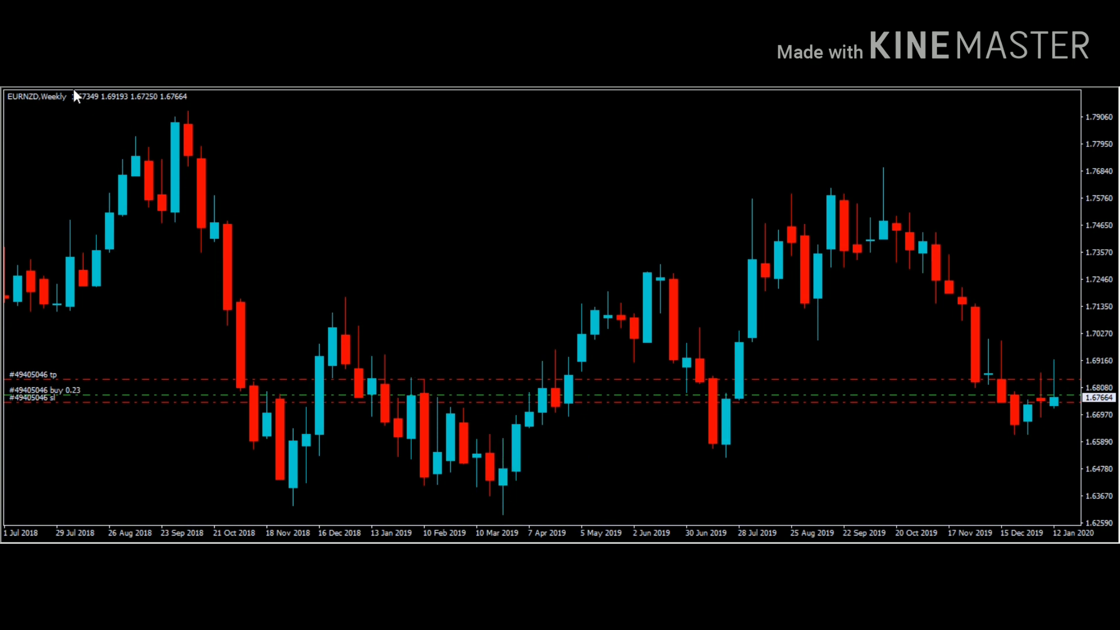
pyautogui.click(502, 467)
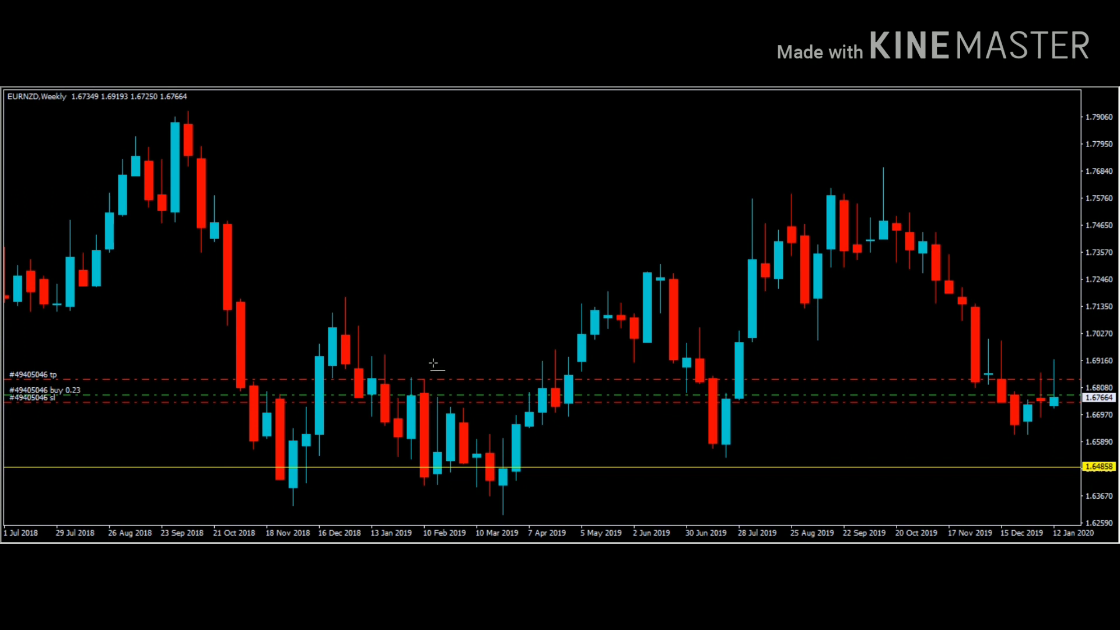
pyautogui.click(495, 486)
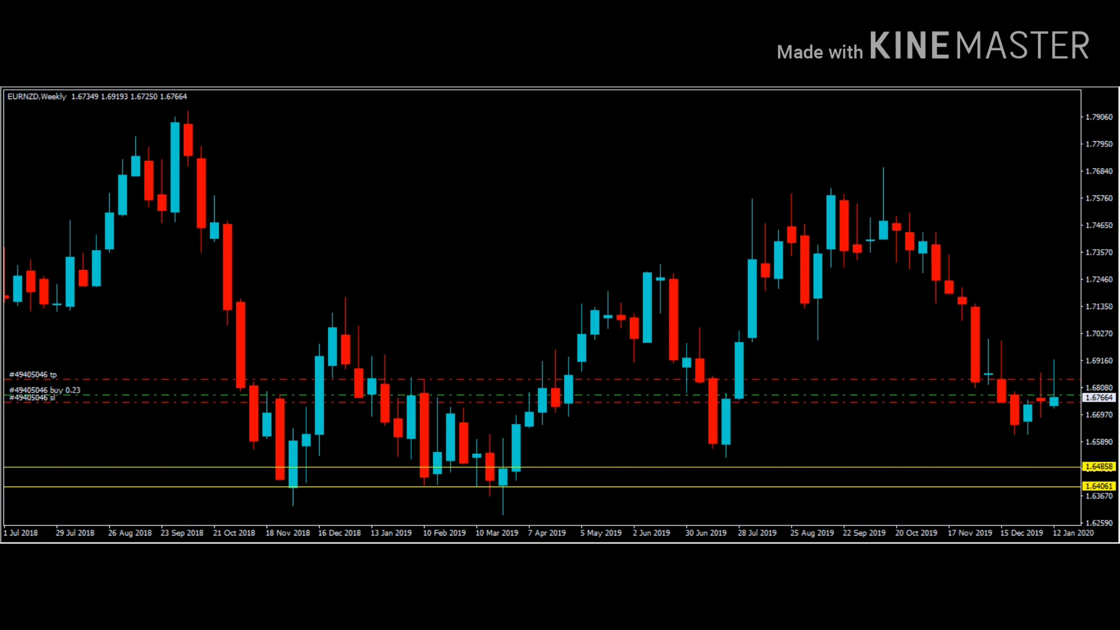
pyautogui.click(95, 91)
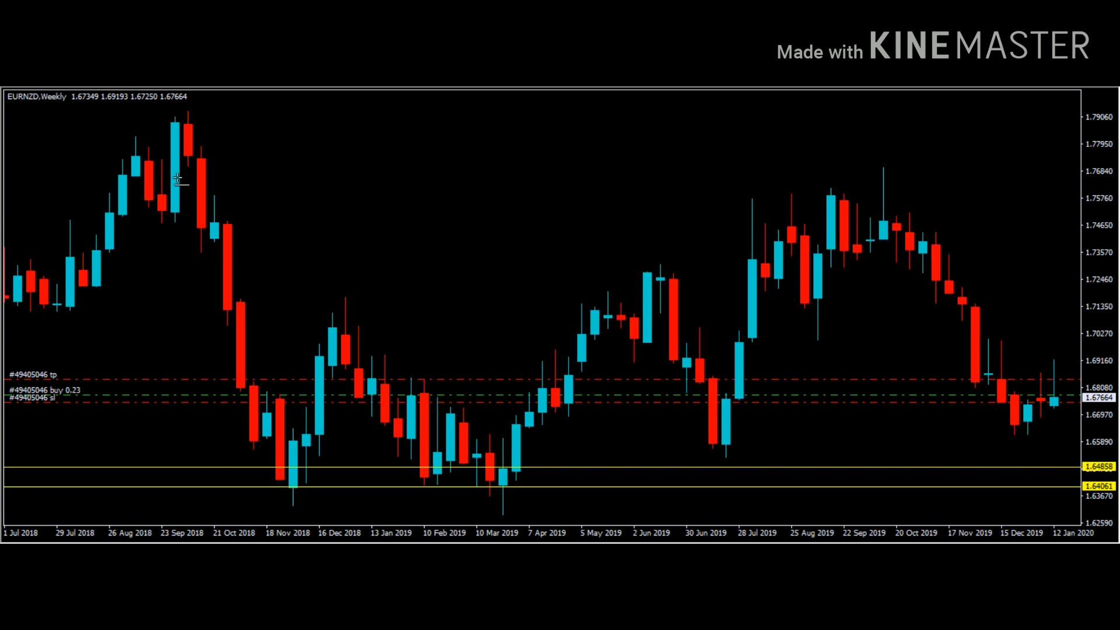
pyautogui.click(506, 436)
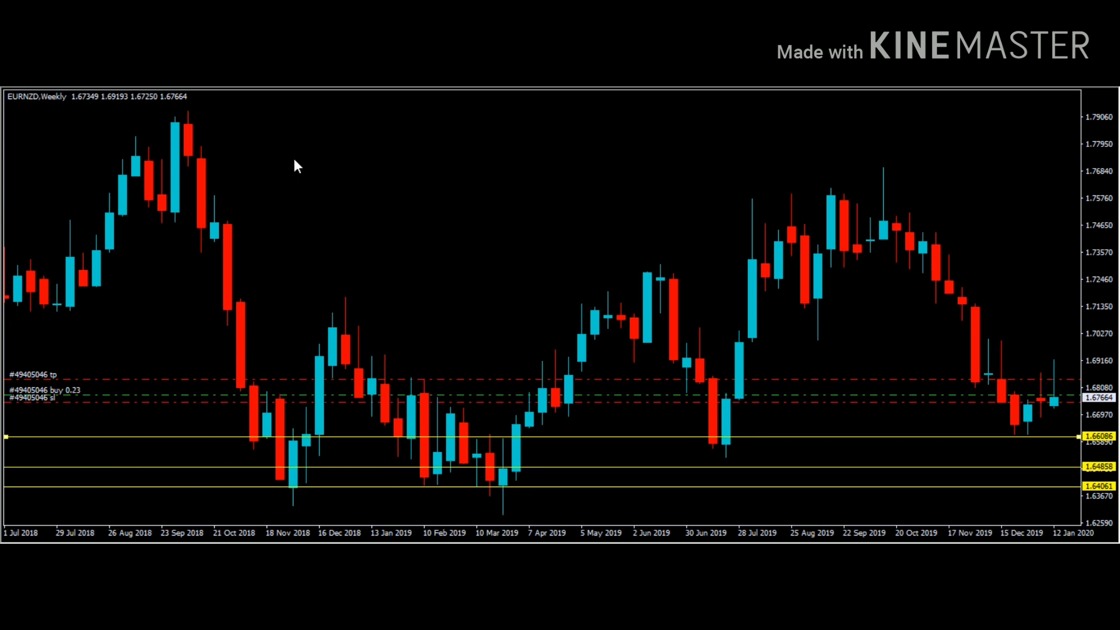
# Step: Measure the price move from the 1.66086 line in early April 2019 up to the May and early June candles
pyautogui.click(120, 84)
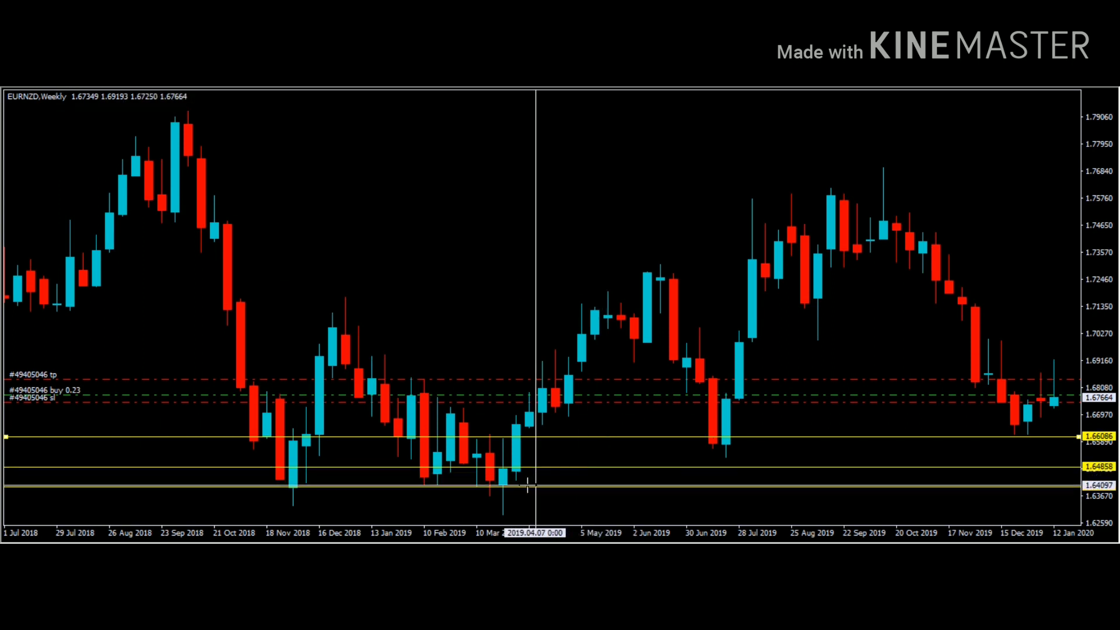
pyautogui.moveTo(525, 436); pyautogui.dragTo(609, 292)
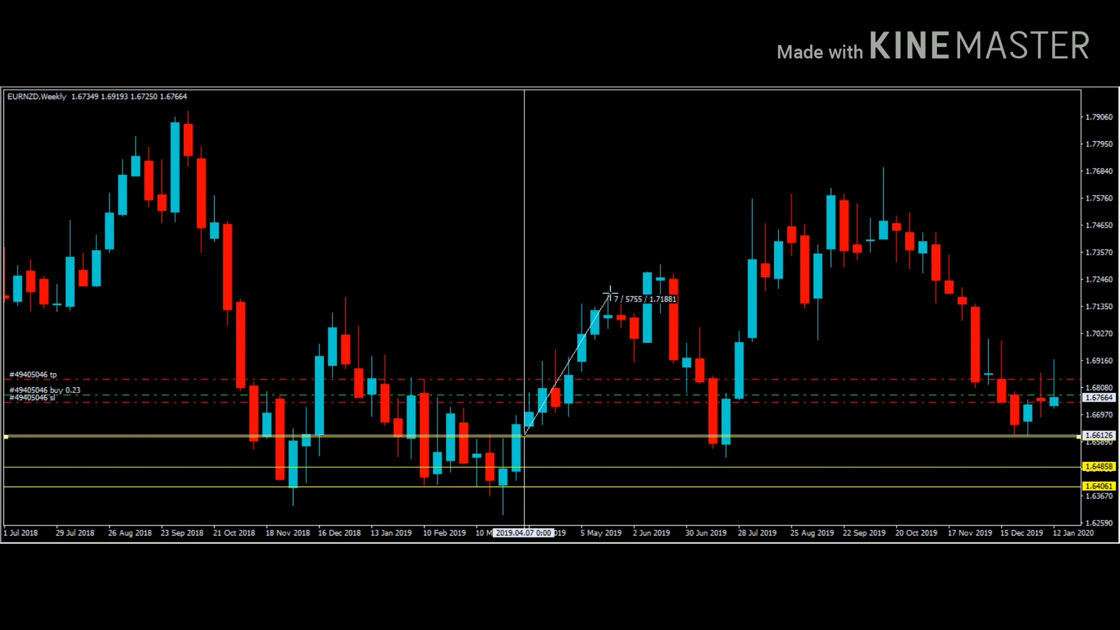
pyautogui.moveTo(610, 292); pyautogui.dragTo(629, 342)
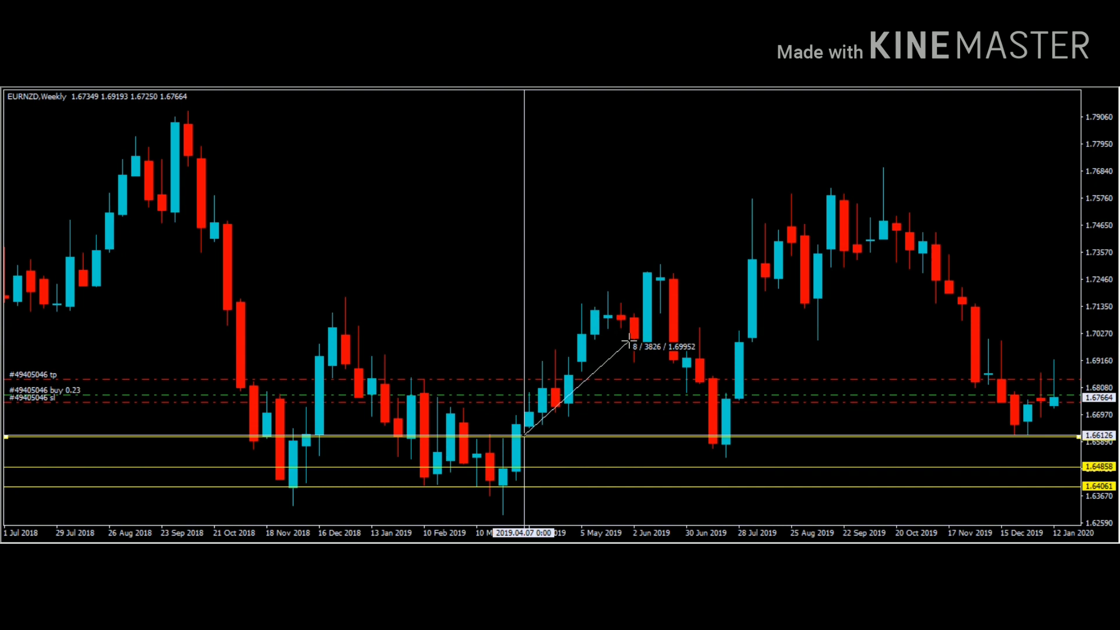
pyautogui.moveTo(630, 342); pyautogui.dragTo(630, 339)
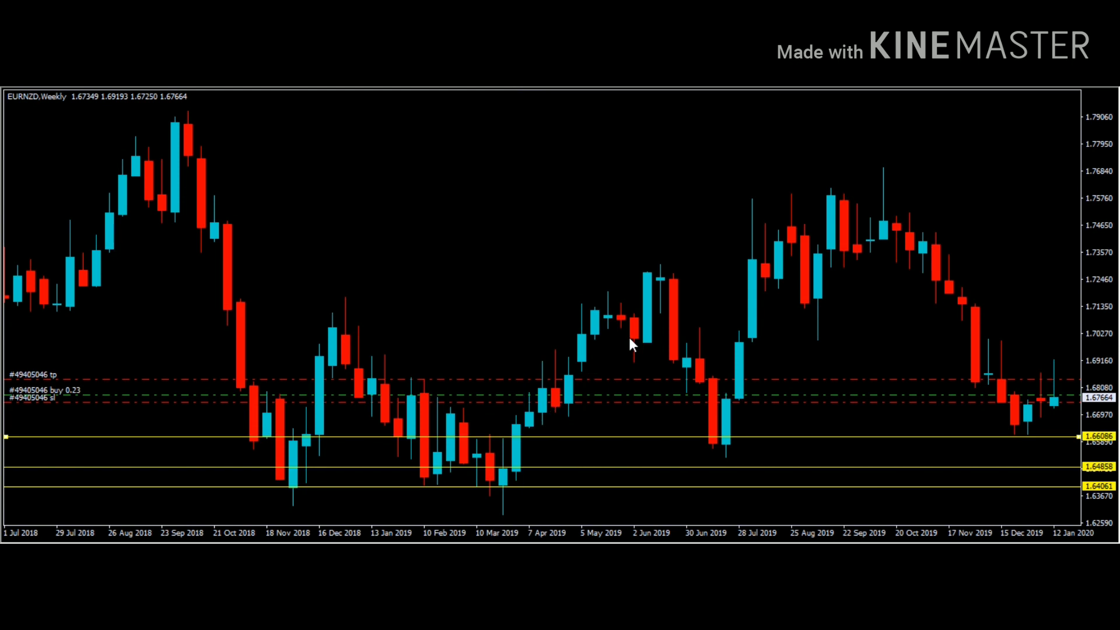
# Step: Measure the distance from the top of the June 2019 rally candle's body to the neighbouring candle's high
pyautogui.middleClick(656, 315)
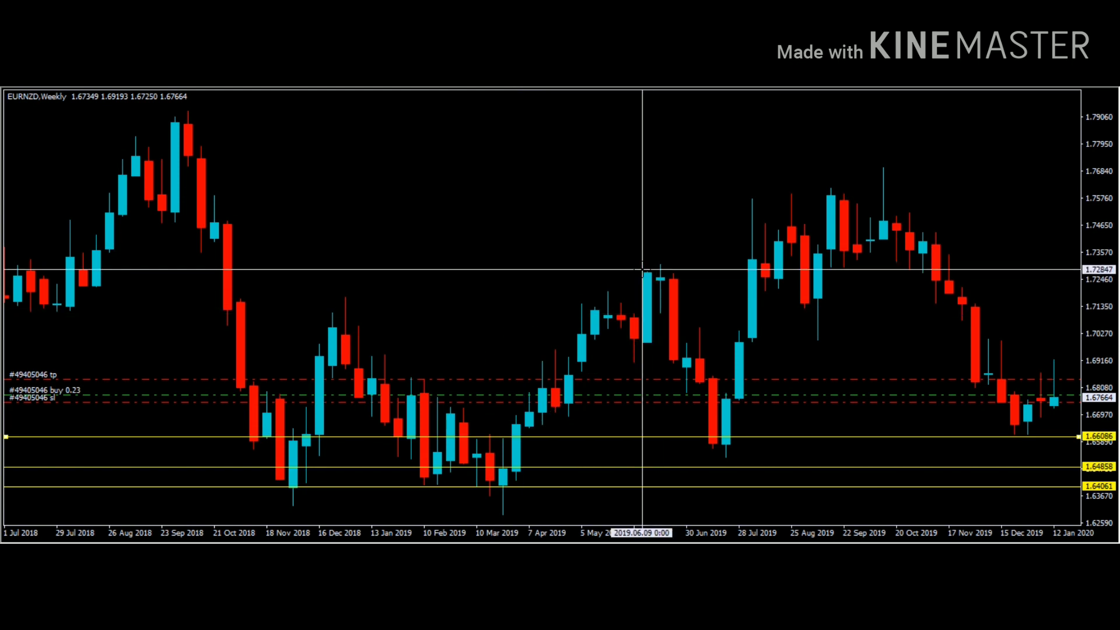
pyautogui.moveTo(650, 274)
pyautogui.mouseDown()
pyautogui.moveTo(723, 373)
pyautogui.moveTo(661, 262)
pyautogui.mouseUp()
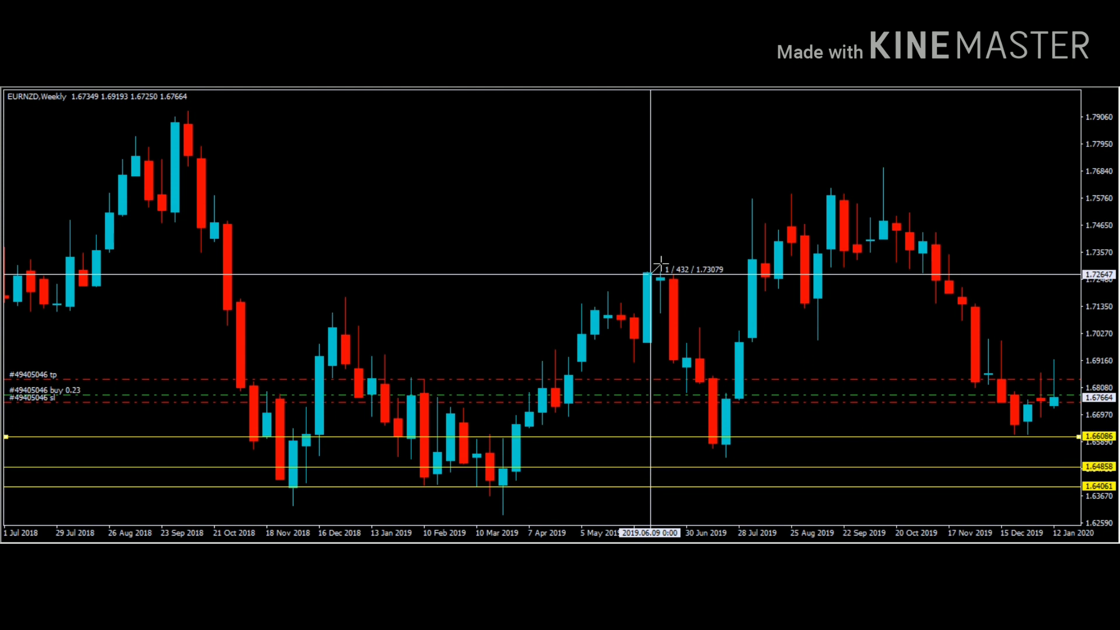
pyautogui.moveTo(662, 262); pyautogui.dragTo(635, 299)
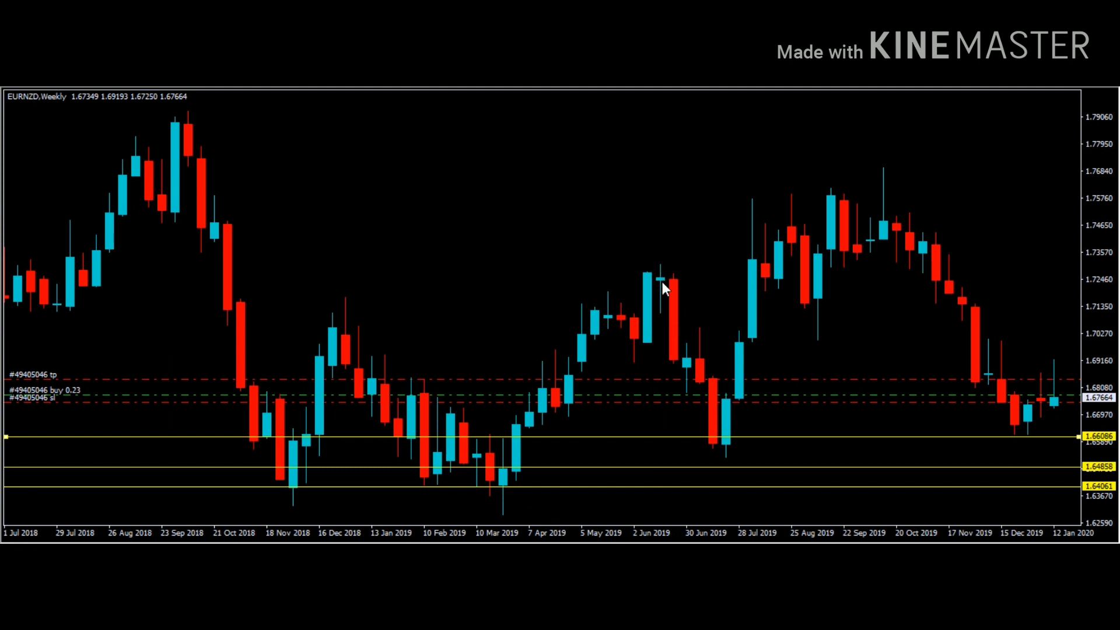
# Step: Delete the horizontal line at 1.66086 from the weekly chart
pyautogui.rightClick(600, 447)
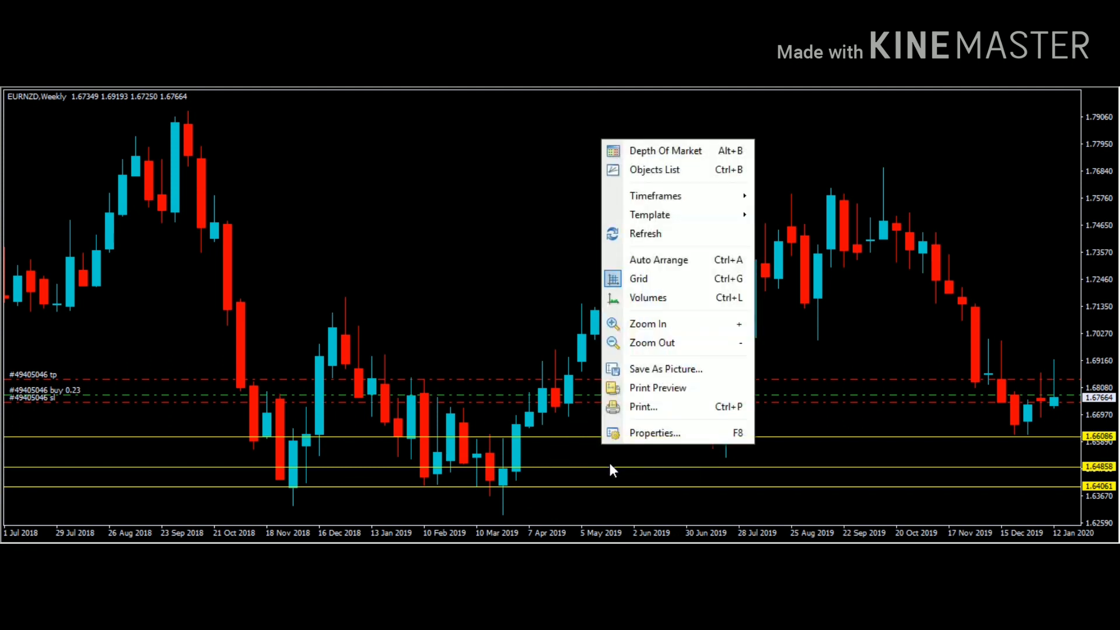
pyautogui.click(560, 437)
pyautogui.scroll(1, 561, 435)
pyautogui.press('Delete')
pyautogui.scroll(3, 573, 448)
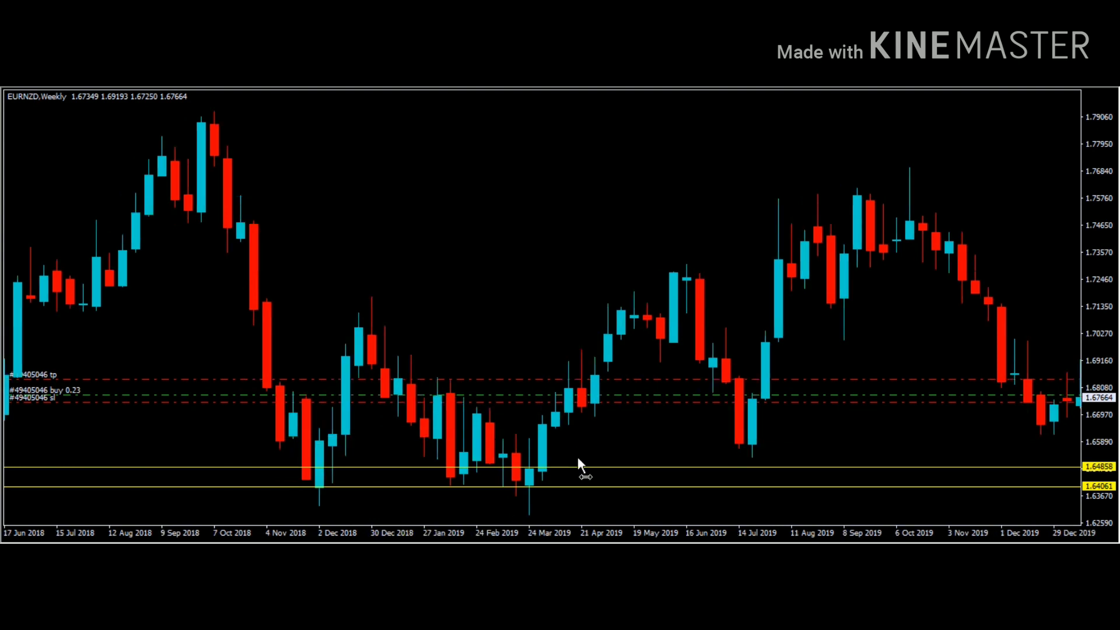
# Step: Delete the horizontal lines at 1.64858 and 1.64061 from the EURNZD weekly chart
pyautogui.doubleClick(580, 467)
pyautogui.press('Delete')
pyautogui.doubleClick(596, 487)
pyautogui.press('Delete')
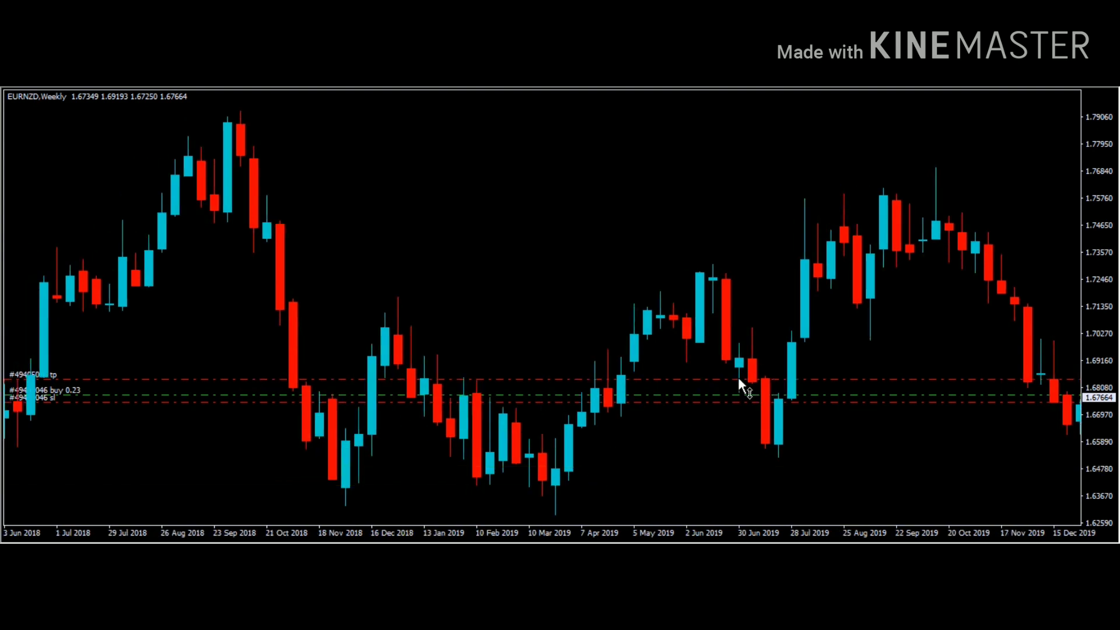
# Step: Measure the weekly decline from 23 June to late July 2019 and the rise from 28 July to early September 2019
pyautogui.scroll(-2, 744, 332)
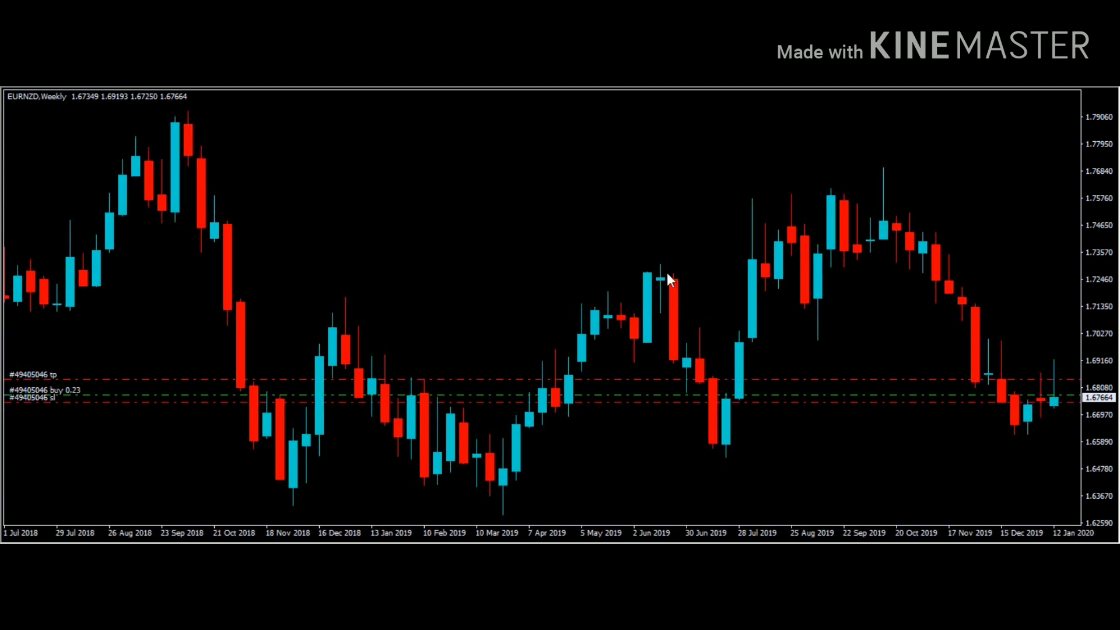
pyautogui.middleClick(670, 362)
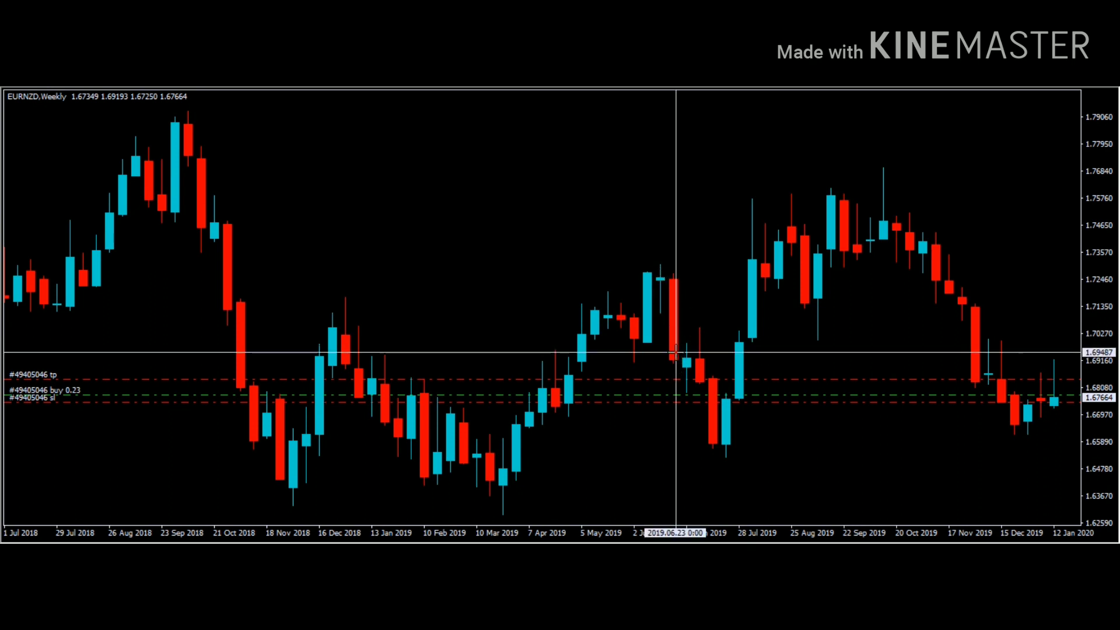
pyautogui.moveTo(677, 360); pyautogui.dragTo(723, 442)
pyautogui.moveTo(723, 438); pyautogui.dragTo(723, 438)
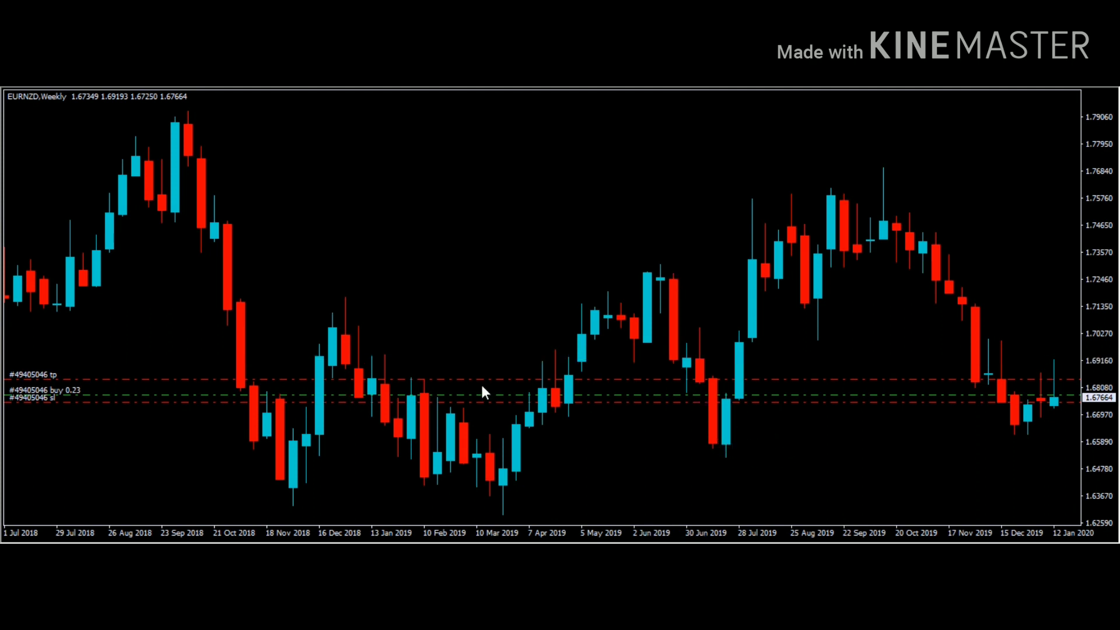
pyautogui.middleClick(736, 415)
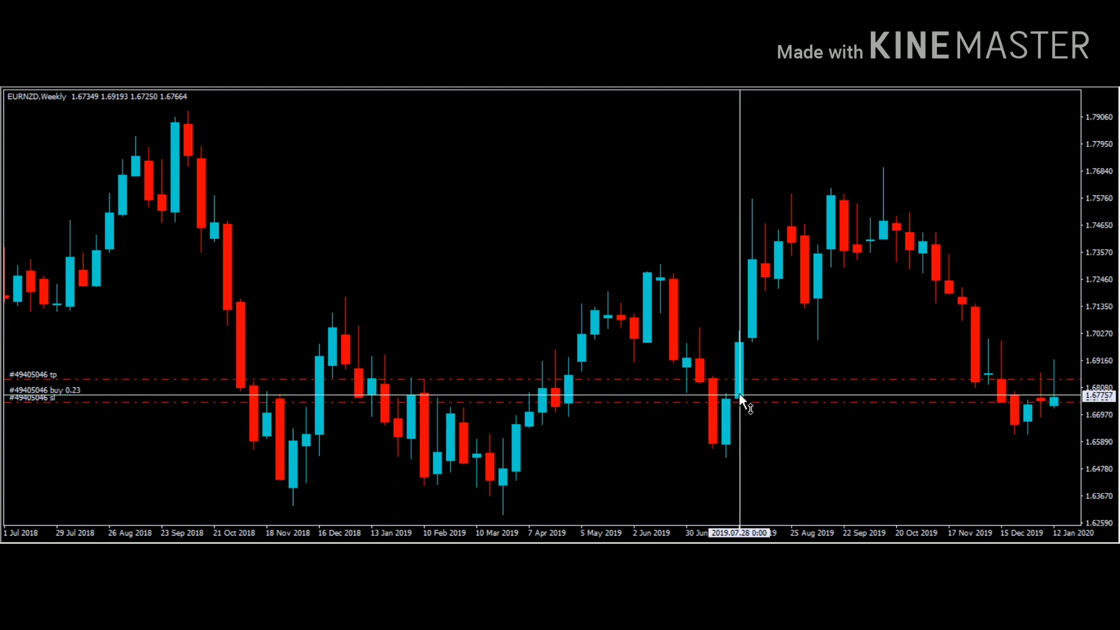
pyautogui.moveTo(739, 393)
pyautogui.mouseDown()
pyautogui.moveTo(758, 353)
pyautogui.moveTo(755, 304)
pyautogui.moveTo(781, 273)
pyautogui.moveTo(771, 271)
pyautogui.moveTo(788, 233)
pyautogui.moveTo(775, 230)
pyautogui.moveTo(770, 317)
pyautogui.moveTo(793, 266)
pyautogui.moveTo(825, 284)
pyautogui.moveTo(805, 288)
pyautogui.mouseUp()
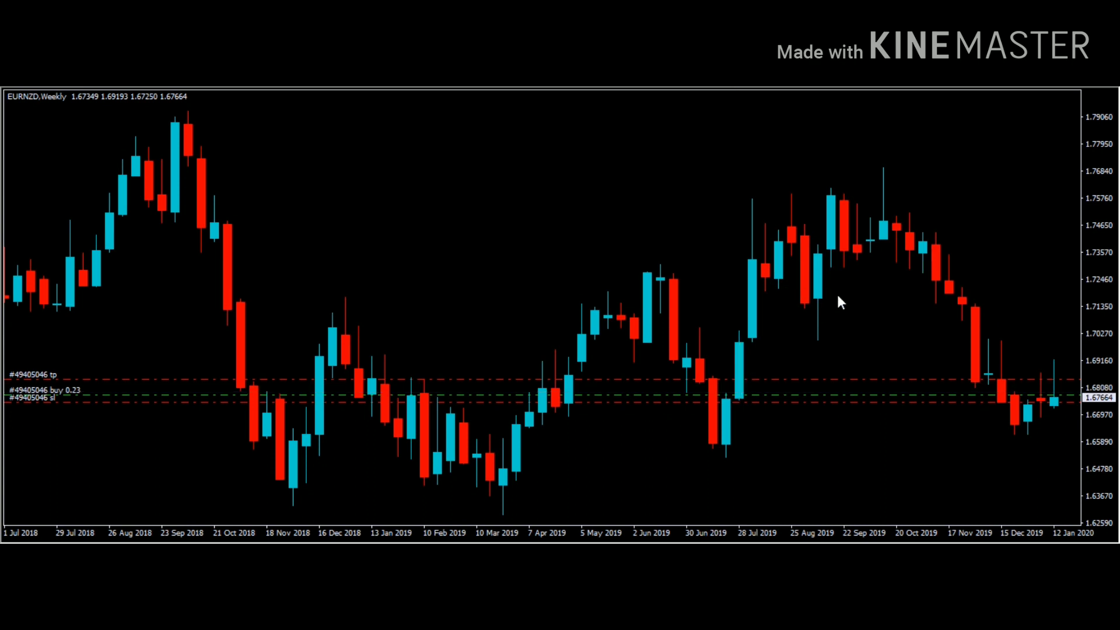
# Step: Measure the weekly decline from the 27 October 2019 candle down to the early January 2020 candles
pyautogui.middleClick(904, 284)
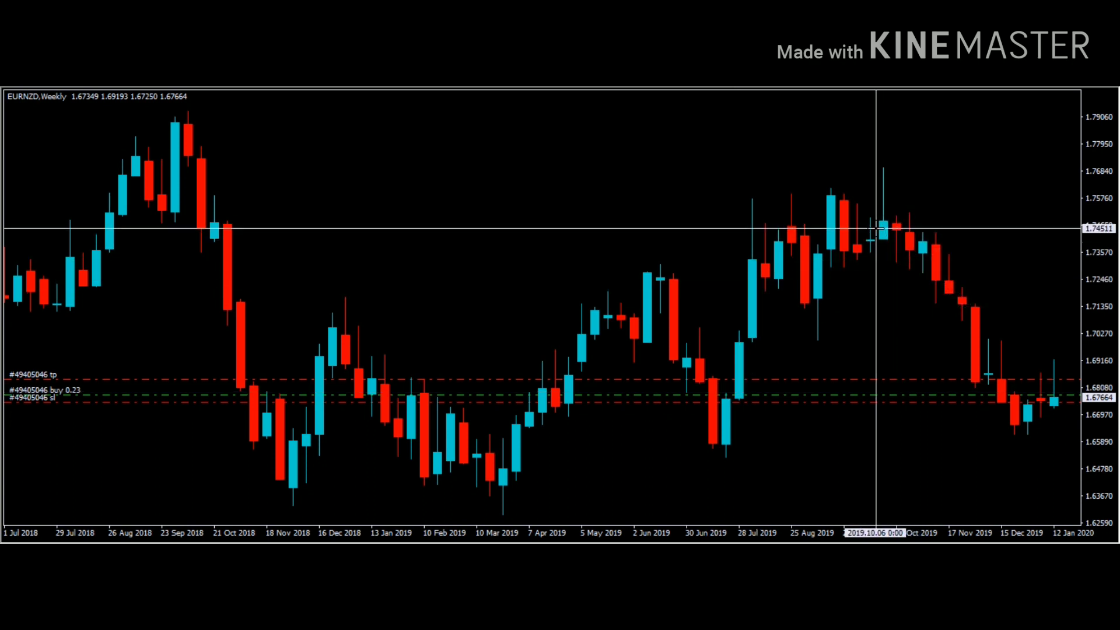
pyautogui.middleClick(885, 246)
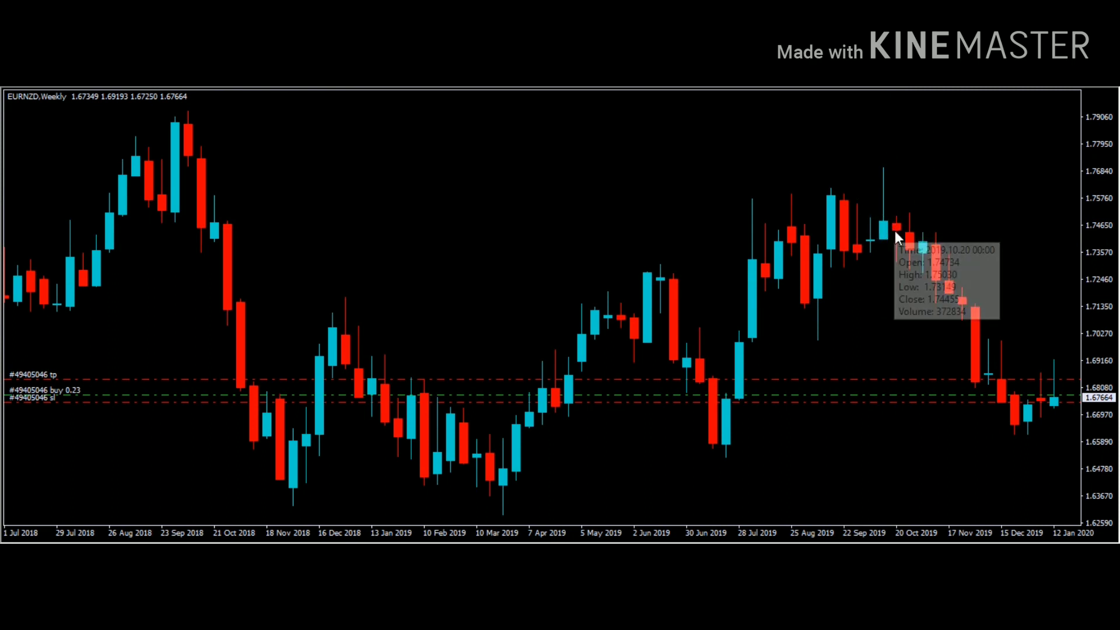
pyautogui.moveTo(898, 233)
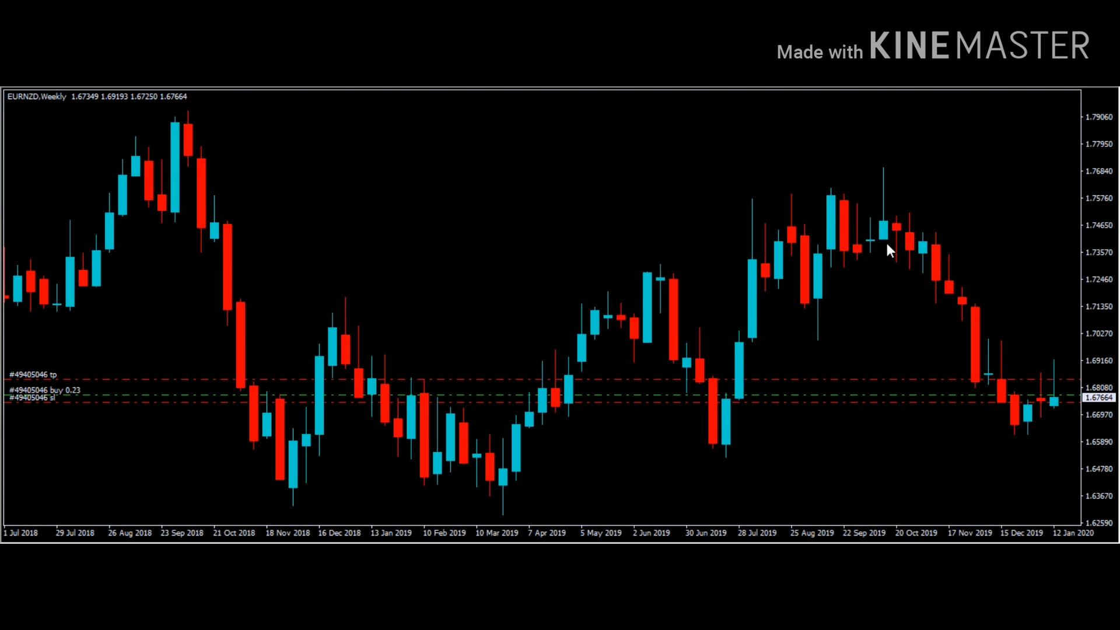
pyautogui.middleClick(899, 240)
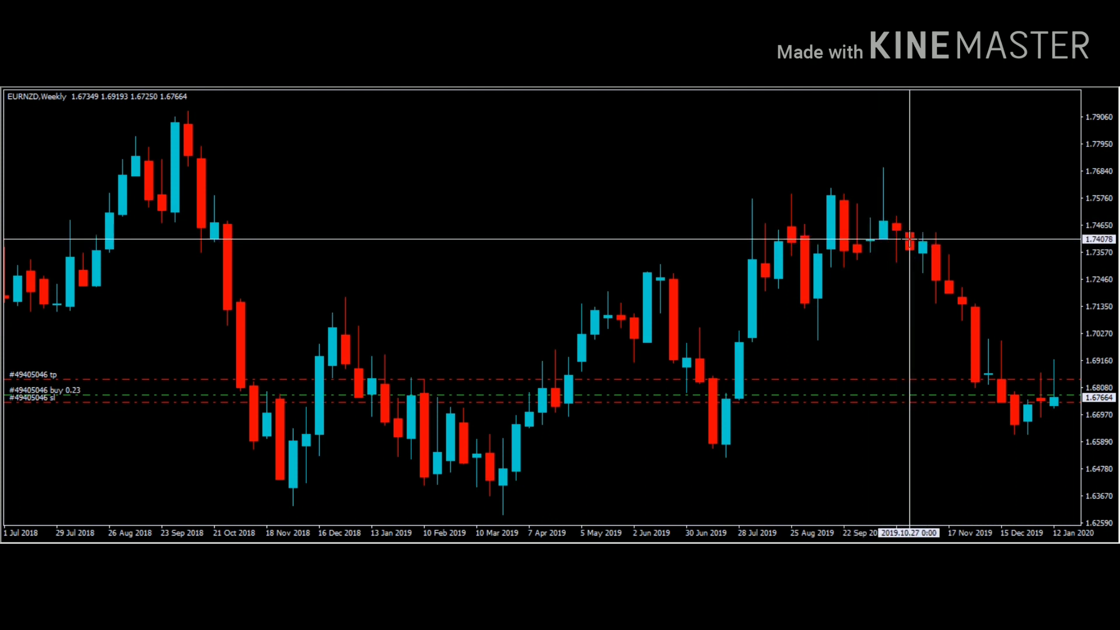
pyautogui.moveTo(909, 240); pyautogui.dragTo(1038, 404)
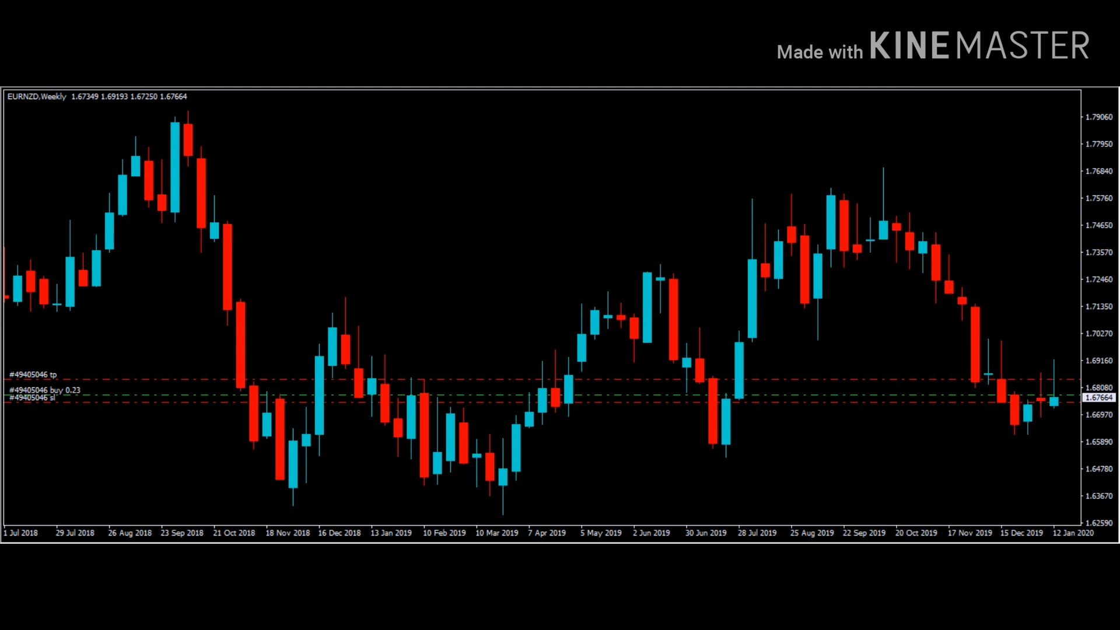
# Step: Switch to the daily chart and measure the decline from 21 October 2019 and the rebound from 24 October
pyautogui.click(411, 86)
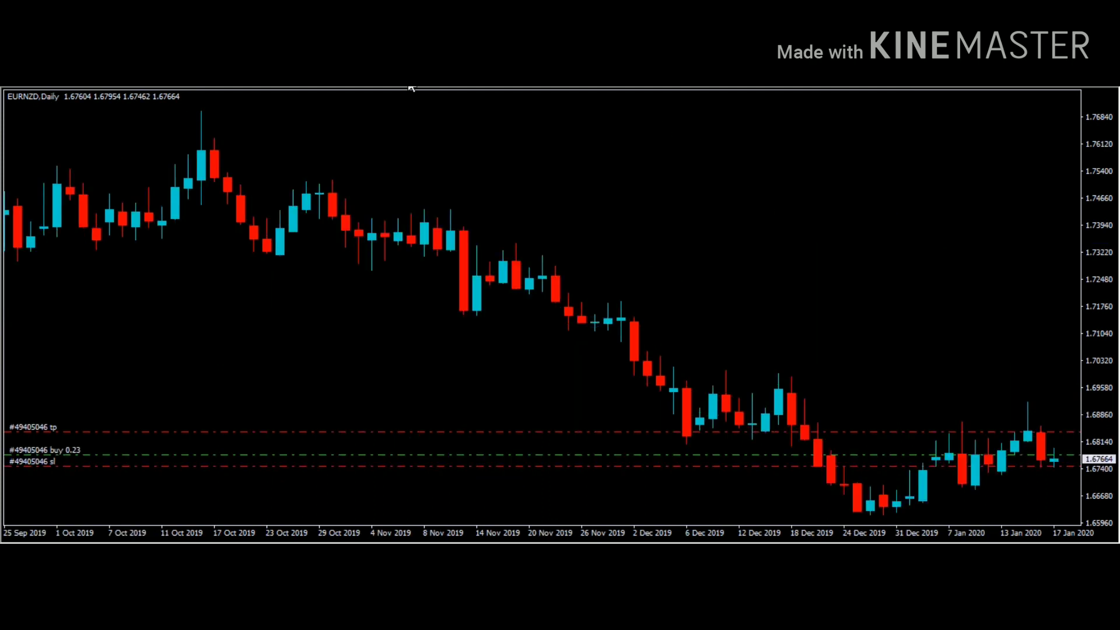
pyautogui.middleClick(219, 168)
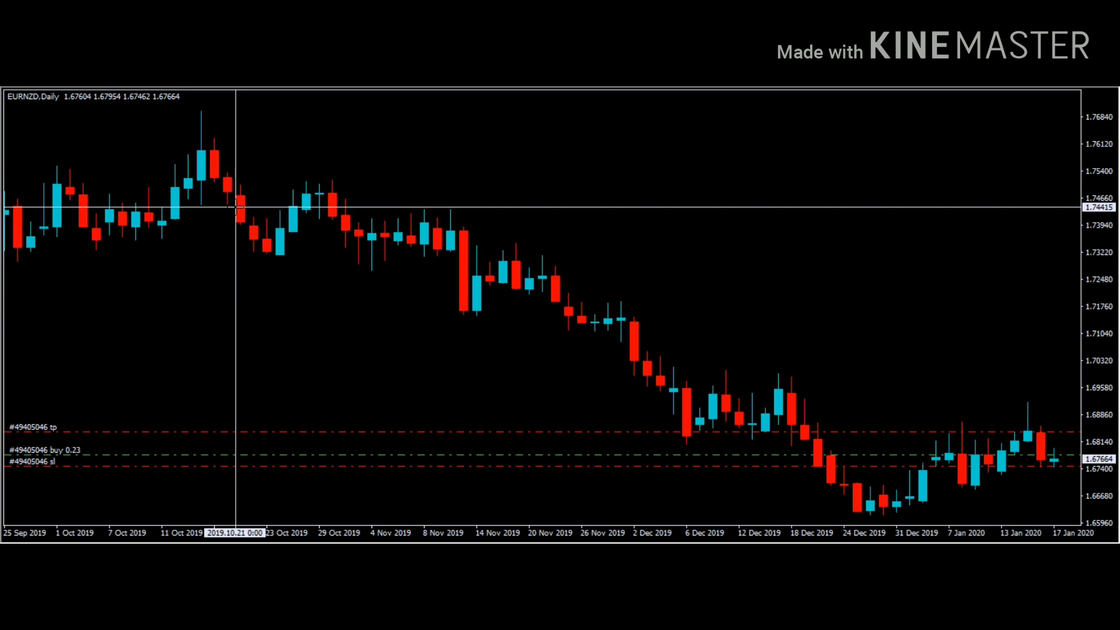
pyautogui.moveTo(236, 207); pyautogui.dragTo(265, 258)
pyautogui.middleClick(292, 247)
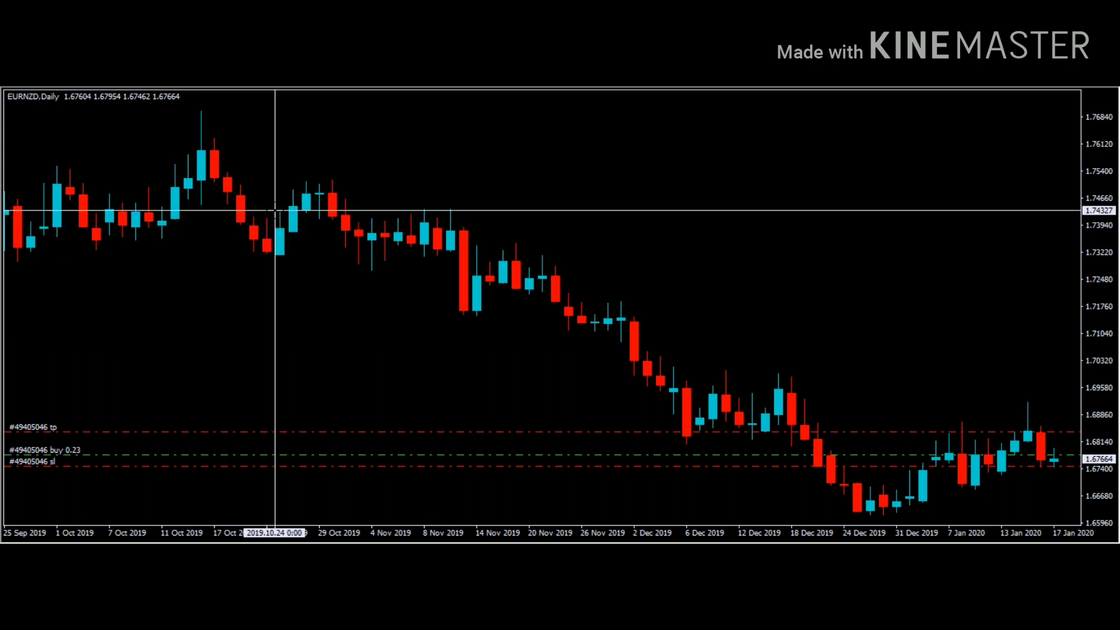
pyautogui.moveTo(284, 216); pyautogui.dragTo(303, 187)
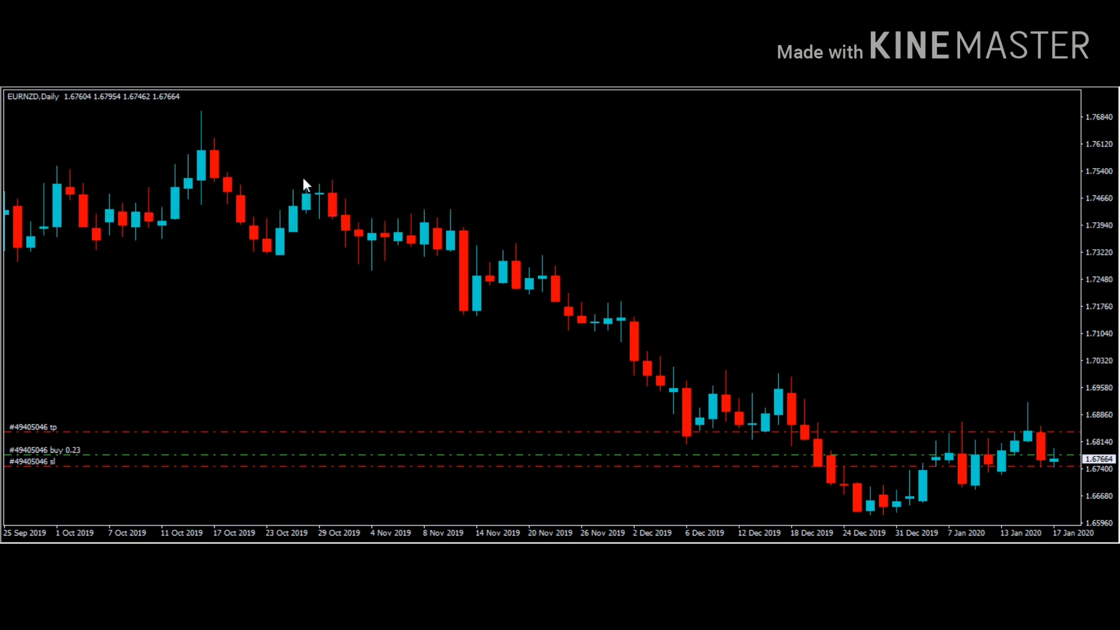
# Step: Measure the daily decline from 2 December 2019 down to the candle around 9 December
pyautogui.middleClick(337, 225)
pyautogui.middleClick(711, 332)
pyautogui.middleClick(639, 330)
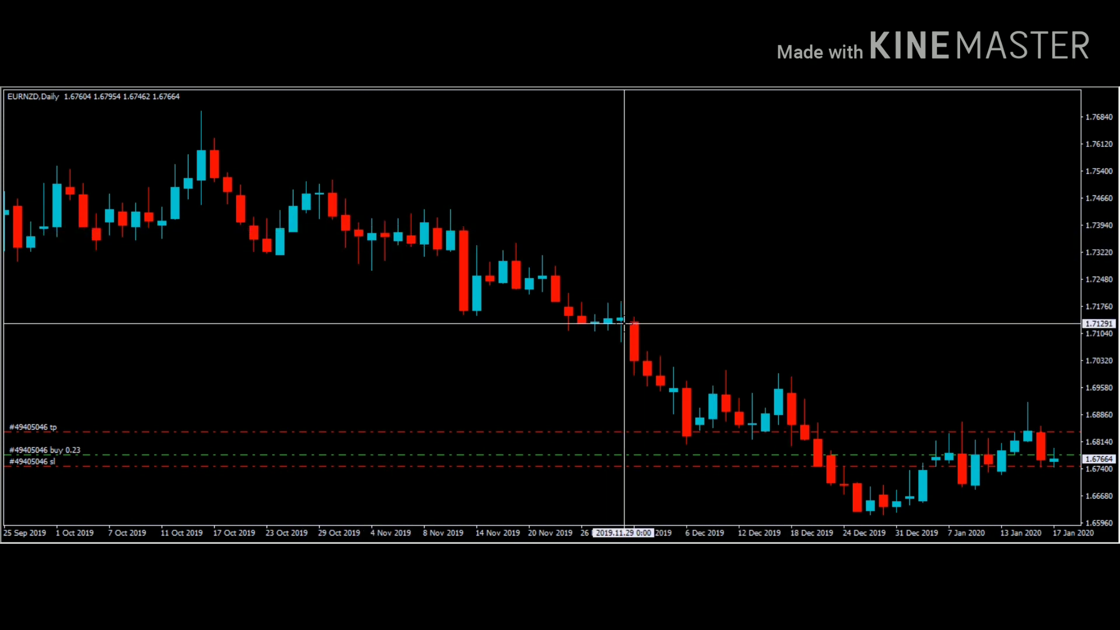
pyautogui.moveTo(630, 343); pyautogui.dragTo(698, 427)
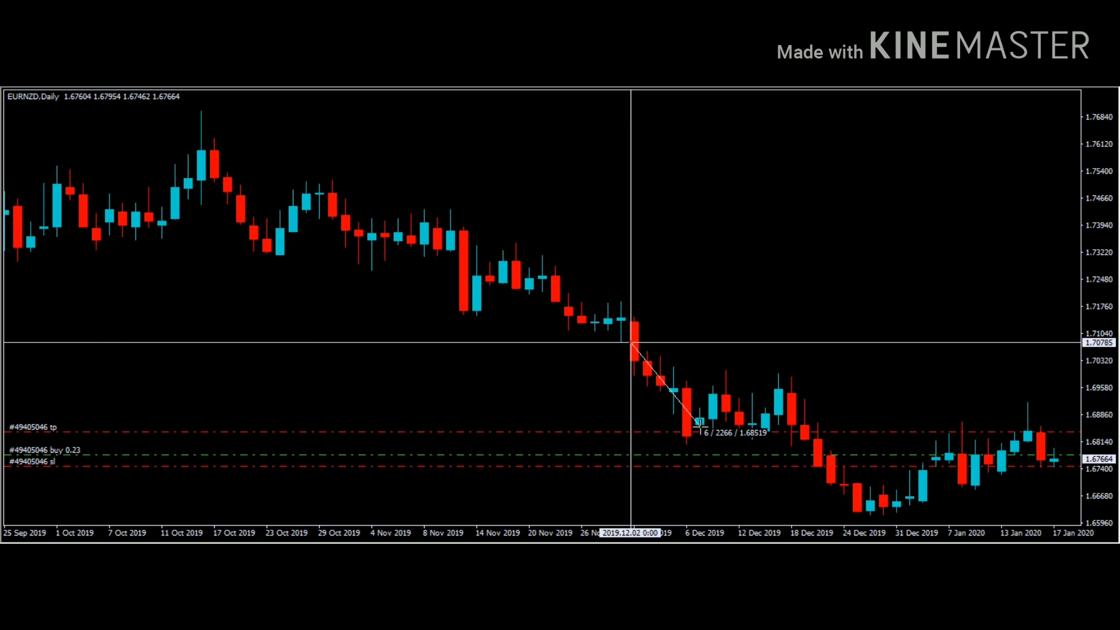
pyautogui.moveTo(699, 428); pyautogui.dragTo(701, 422)
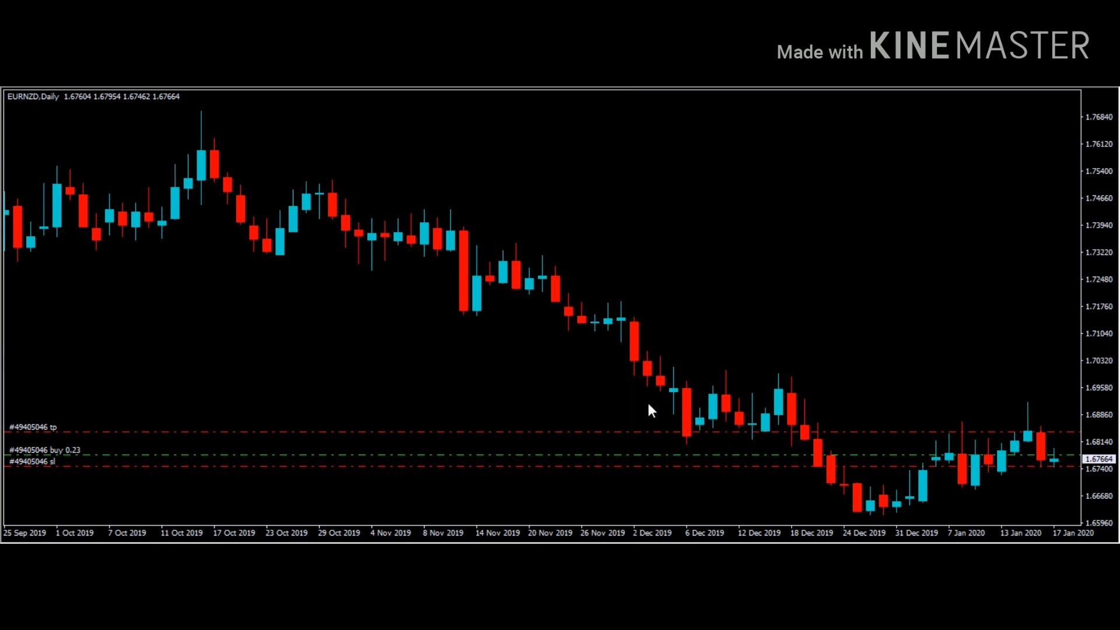
# Step: Measure the daily rise from the 11 September 2019 candle up to the candles around 20 September
pyautogui.moveTo(430, 258); pyautogui.dragTo(562, 336)
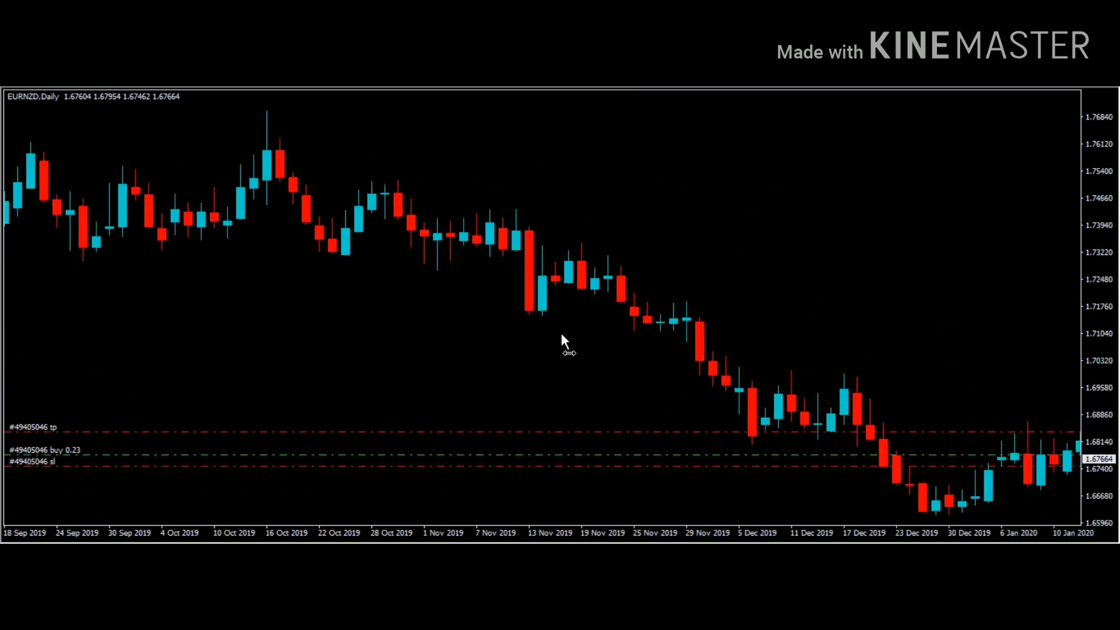
pyautogui.moveTo(243, 213); pyautogui.dragTo(554, 323)
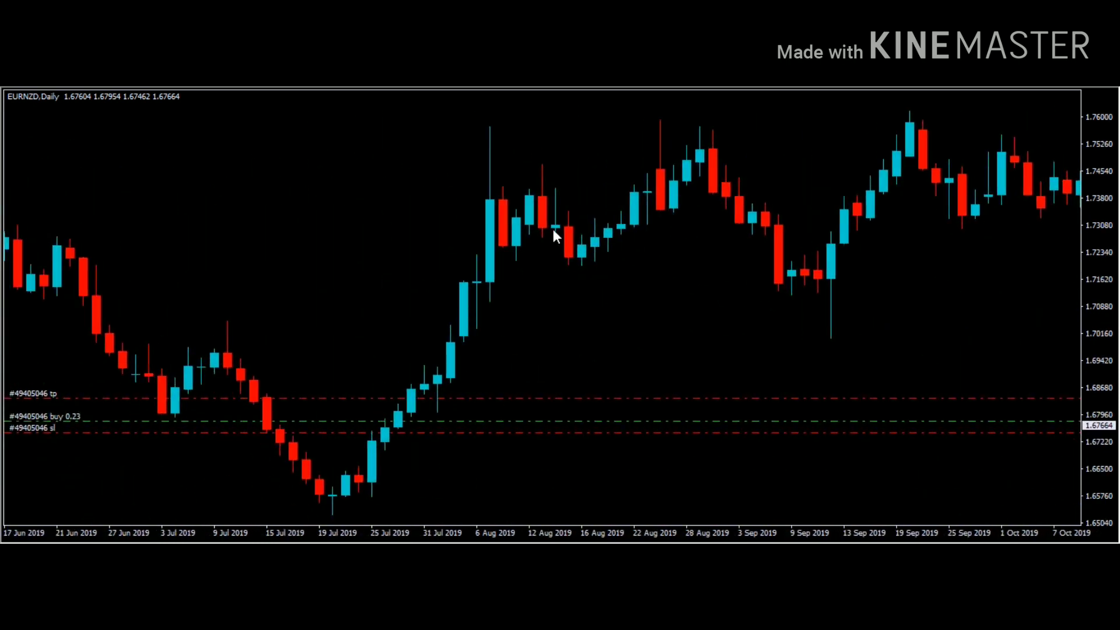
pyautogui.middleClick(830, 291)
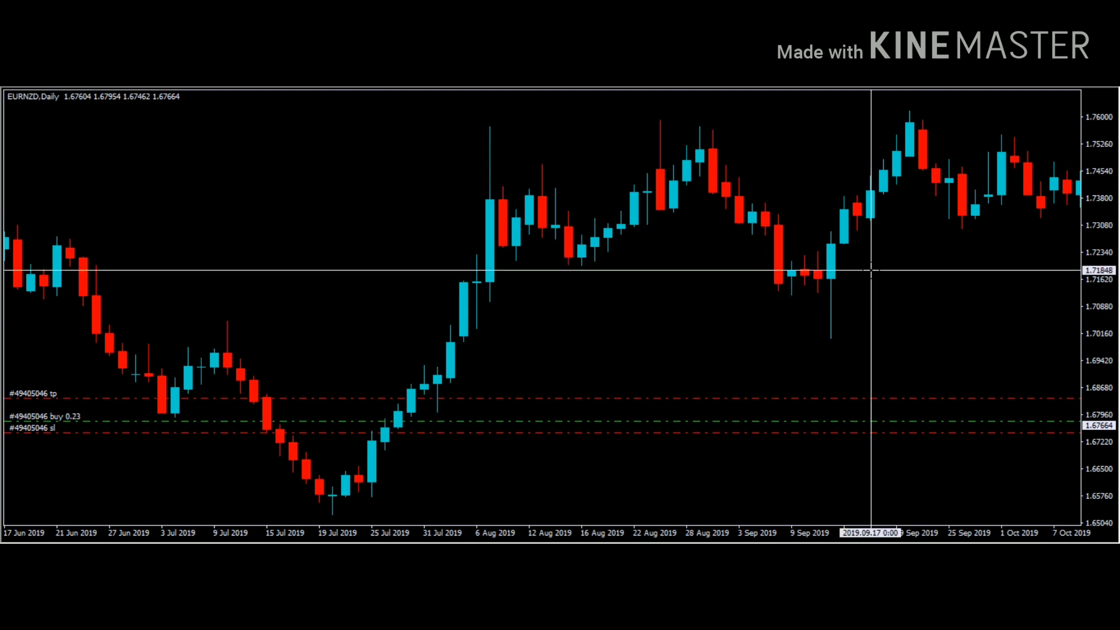
pyautogui.moveTo(816, 252); pyautogui.dragTo(831, 198)
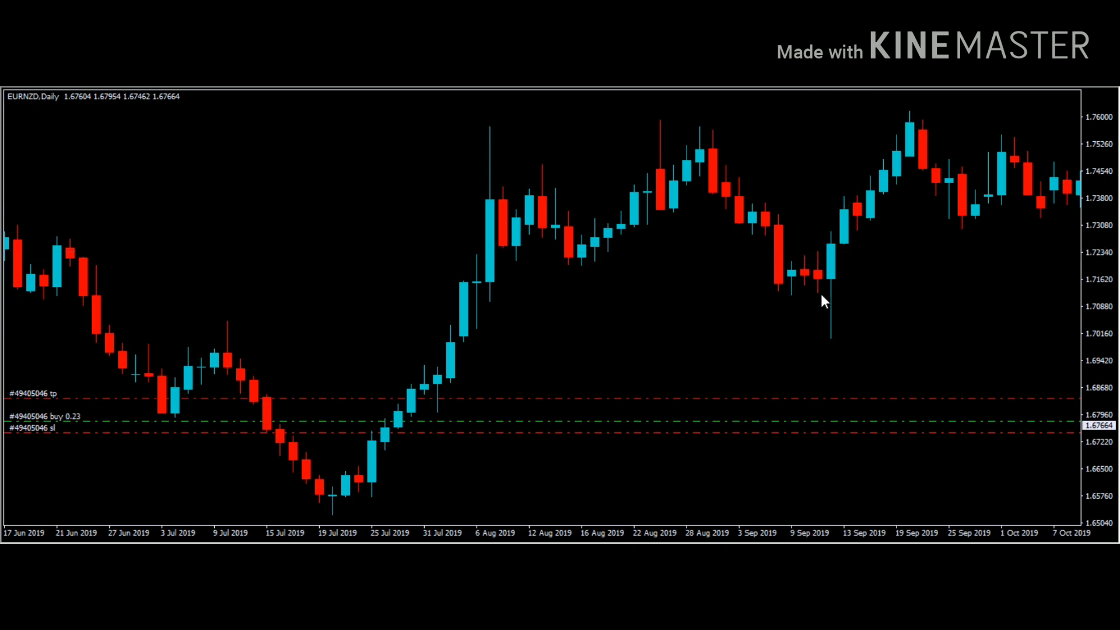
pyautogui.moveTo(779, 283)
pyautogui.middleClick(811, 263)
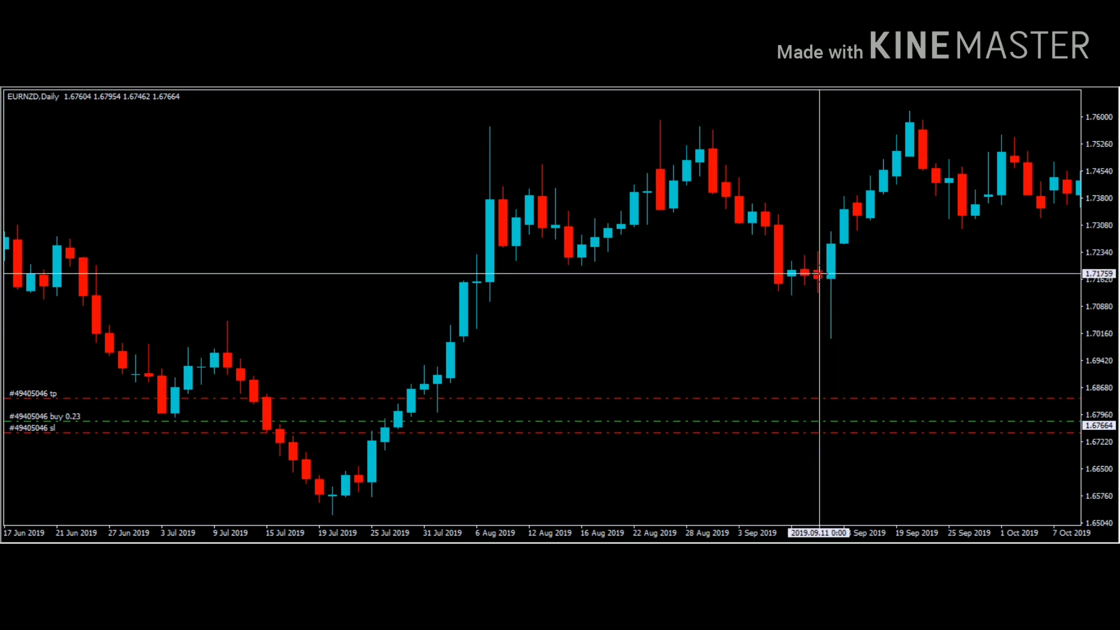
pyautogui.moveTo(821, 252); pyautogui.dragTo(933, 136)
# Step: Measure the daily rally from the 27 March 2019 candle up to the candles around 24 April
pyautogui.moveTo(660, 334); pyautogui.dragTo(984, 229)
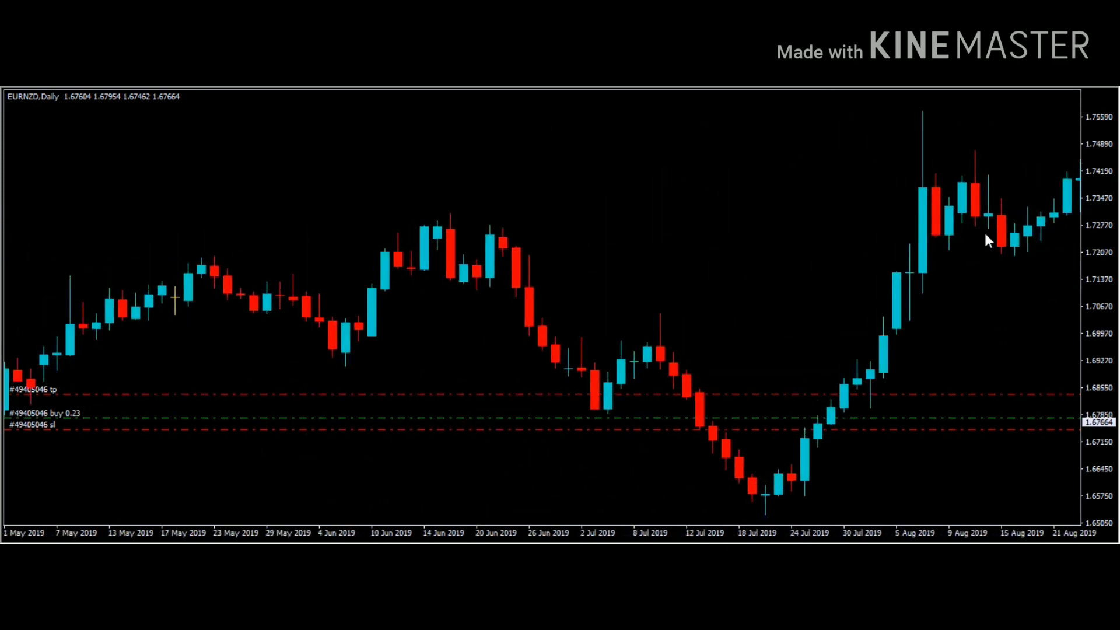
pyautogui.middleClick(661, 375)
pyautogui.moveTo(567, 374); pyautogui.dragTo(805, 256)
pyautogui.middleClick(664, 494)
pyautogui.scroll(10, 762, 437)
pyautogui.middleClick(203, 512)
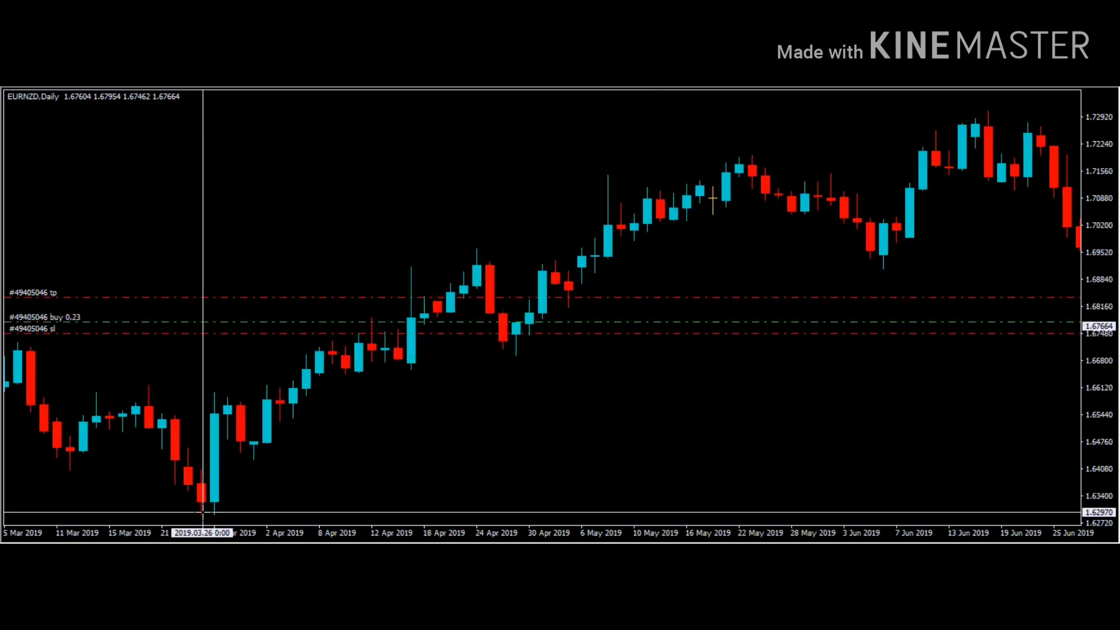
pyautogui.moveTo(214, 467); pyautogui.dragTo(470, 300)
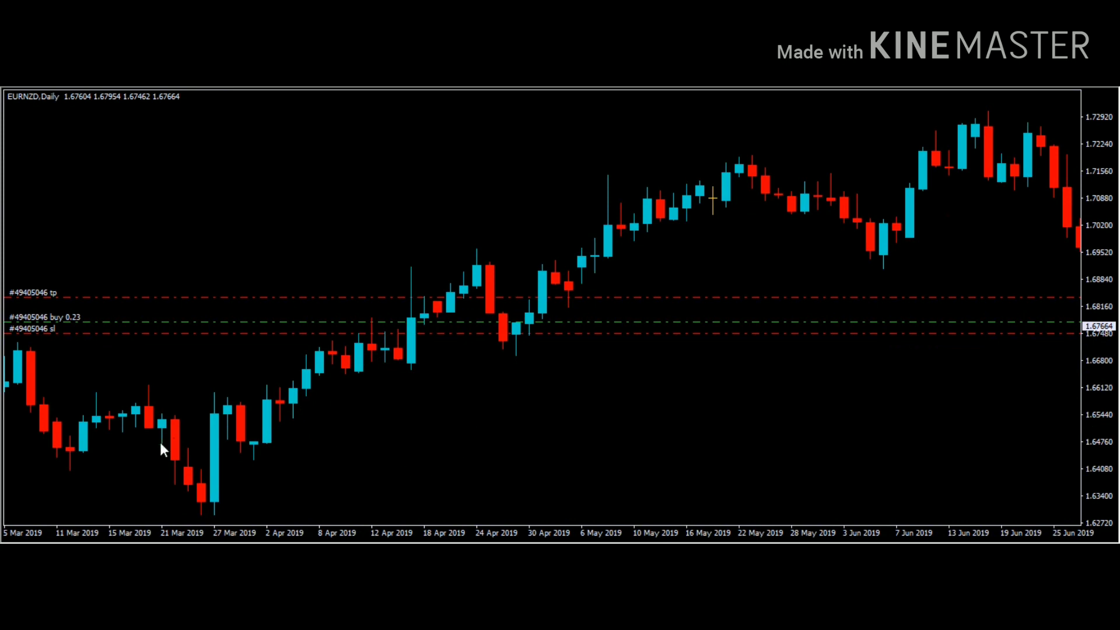
# Step: Measure from the 27 March 2019 candle to 29 March, and from early April to the candles around 25 April
pyautogui.middleClick(219, 458)
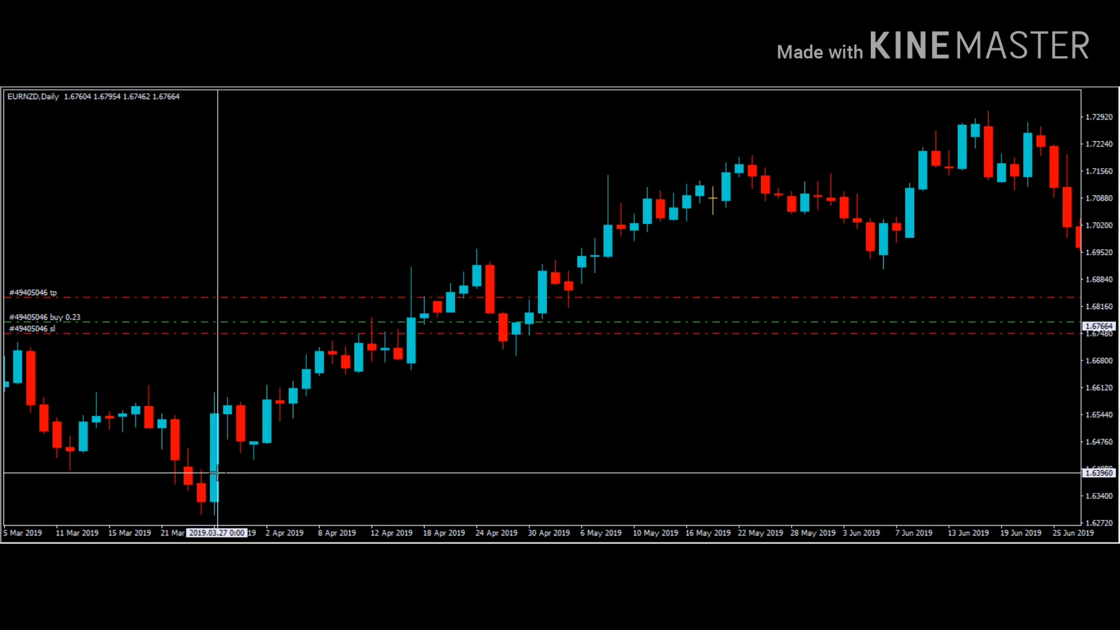
pyautogui.moveTo(217, 468); pyautogui.dragTo(240, 443)
pyautogui.middleClick(274, 457)
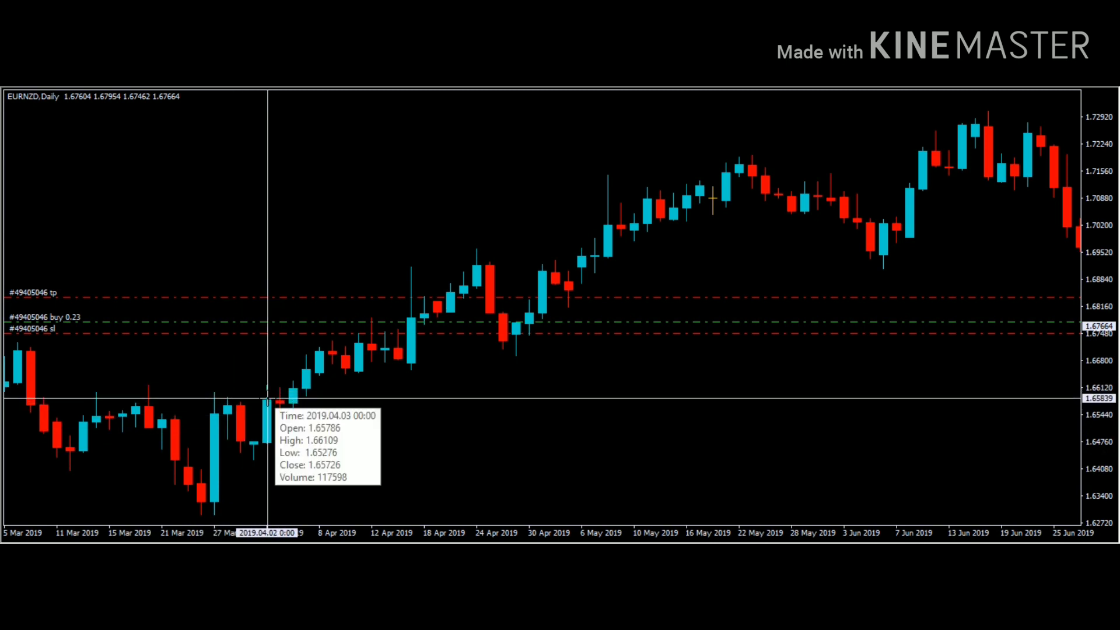
pyautogui.moveTo(273, 399); pyautogui.dragTo(495, 358)
# Step: Examine the buy and sell arrows and price levels on the EURNZD one-minute chart back through 17 January 2020
pyautogui.scroll(-10, 496, 358)
pyautogui.scroll(-15, 537, 431)
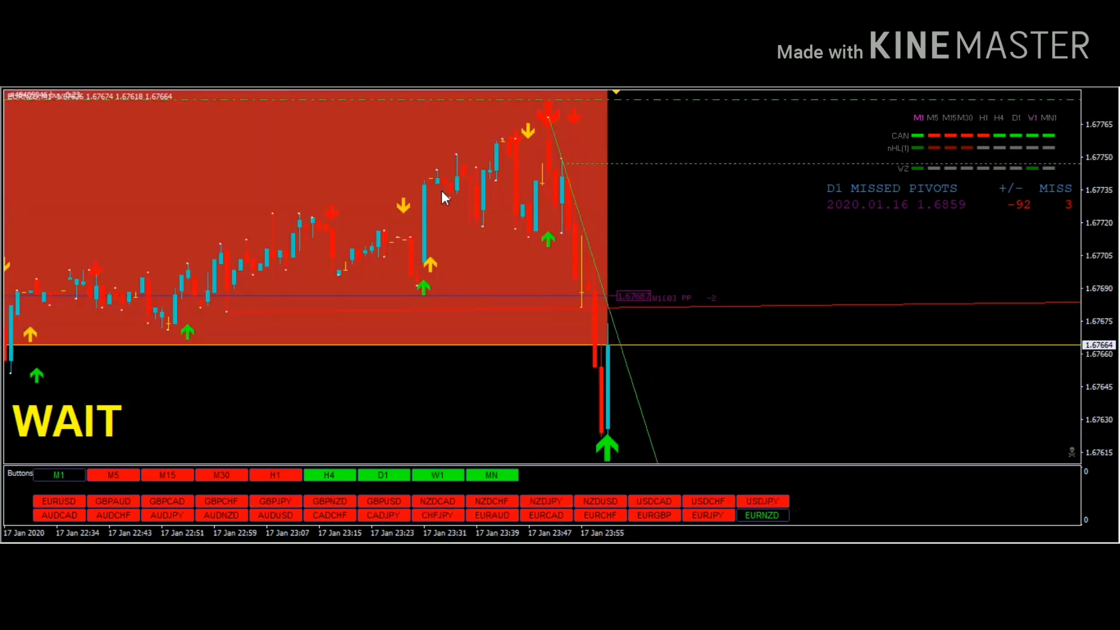
pyautogui.scroll(15, 414, 341)
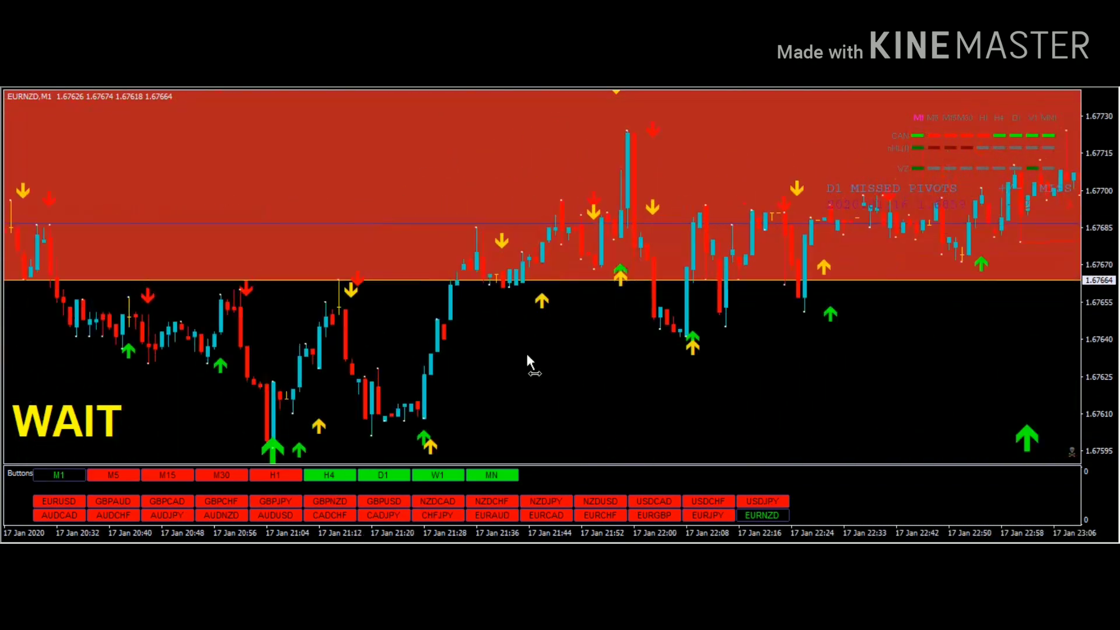
pyautogui.scroll(20, 520, 382)
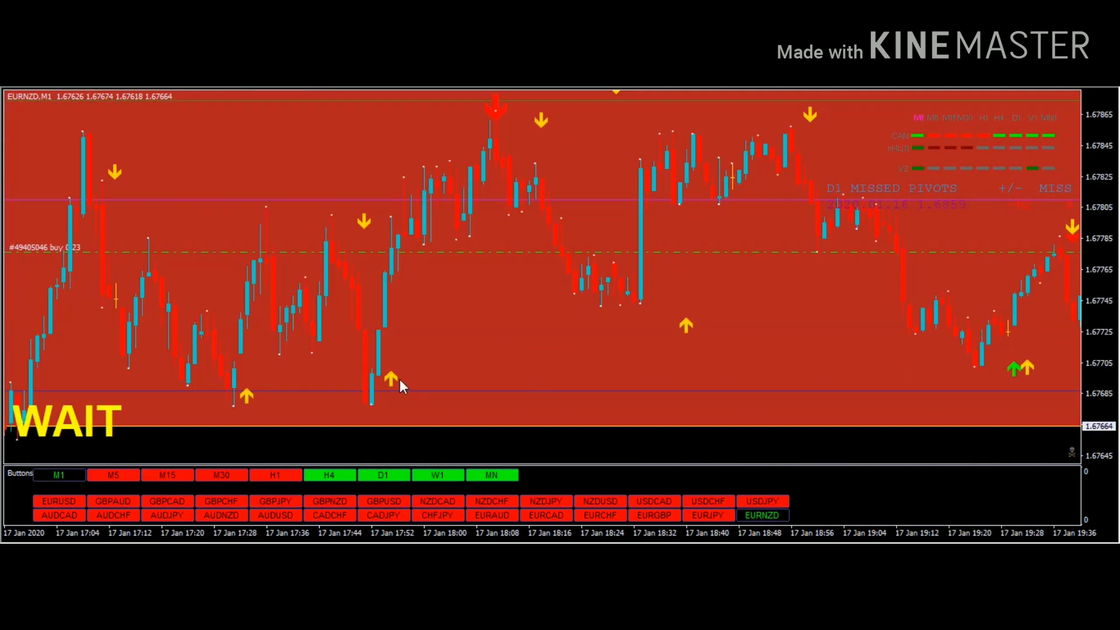
pyautogui.scroll(18, 521, 348)
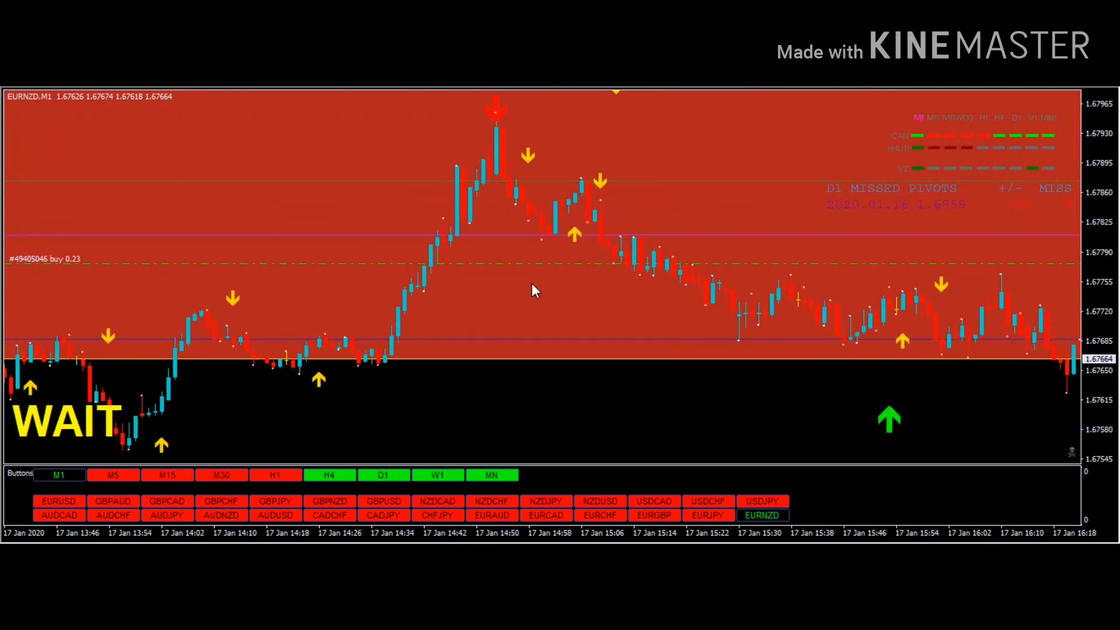
pyautogui.scroll(20, 416, 230)
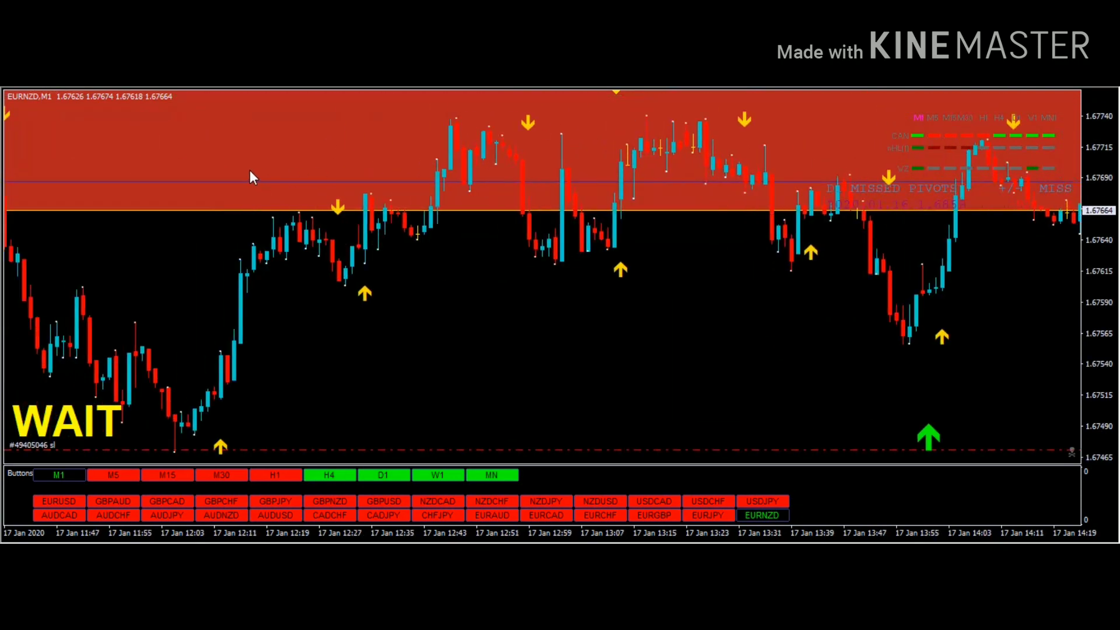
pyautogui.scroll(20, 735, 215)
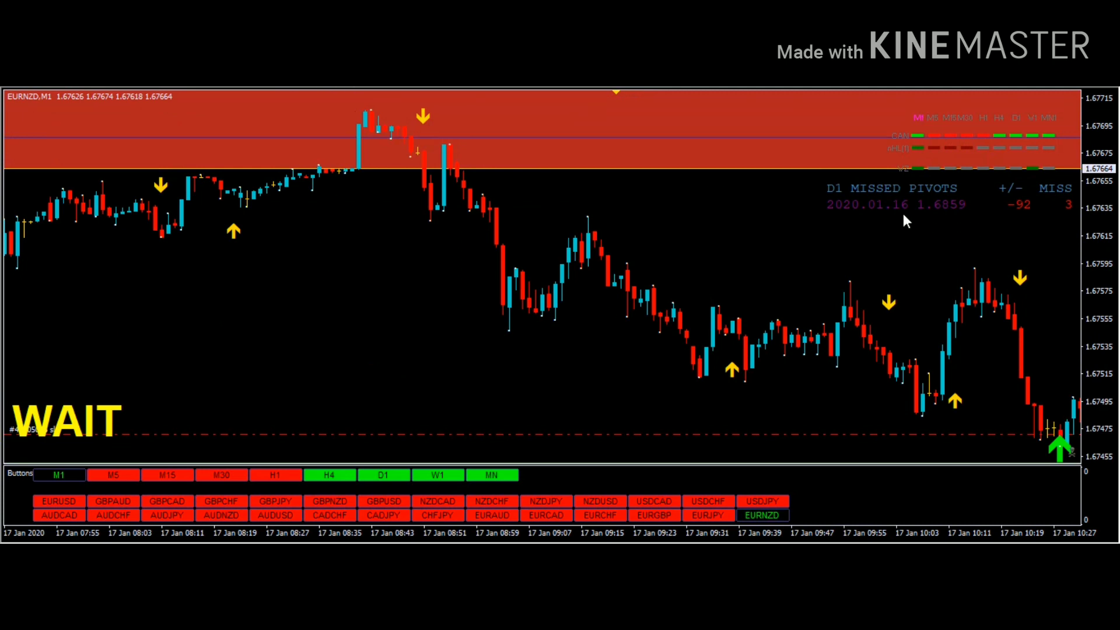
# Step: Switch the EURNZD indicator chart to the H1 timeframe
pyautogui.write('H1')
pyautogui.press('Return')
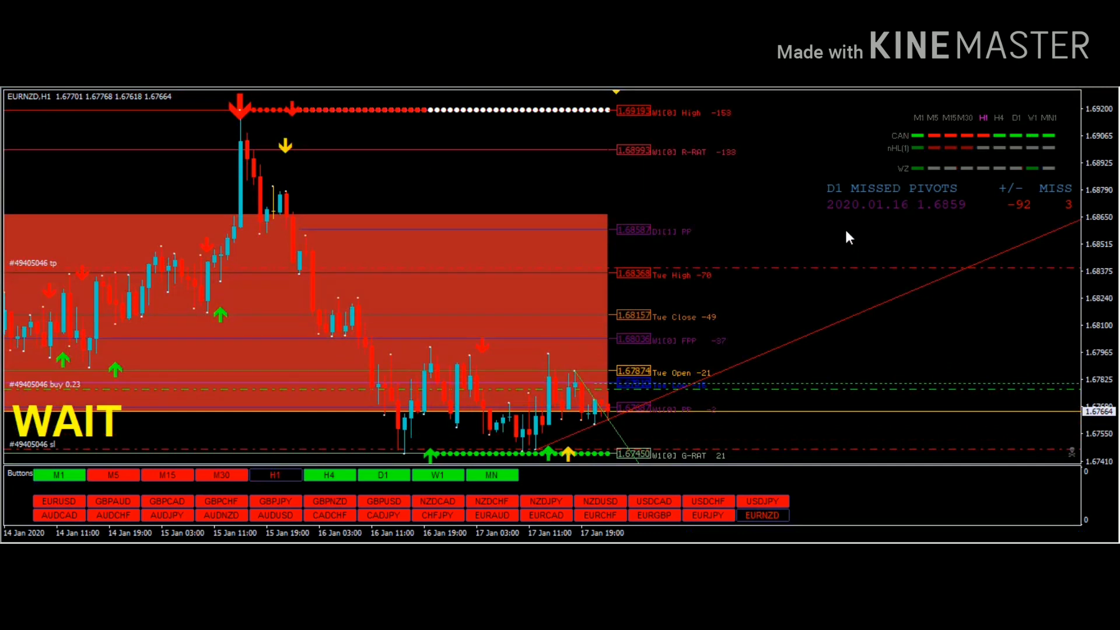